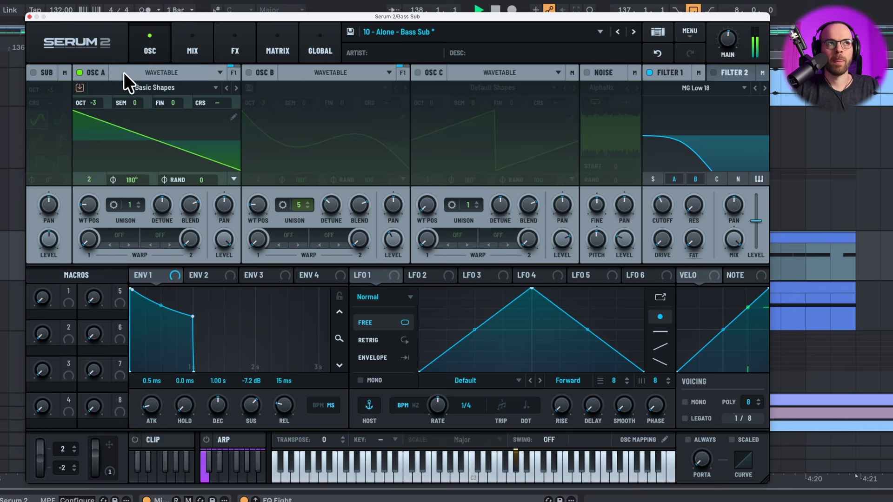
Turn on the sub oscillator and oscillator B in the Bass Sub patch and play the result.
{"action": "key", "text": "space"}
{"action": "left_click", "coordinate": [33, 72]}
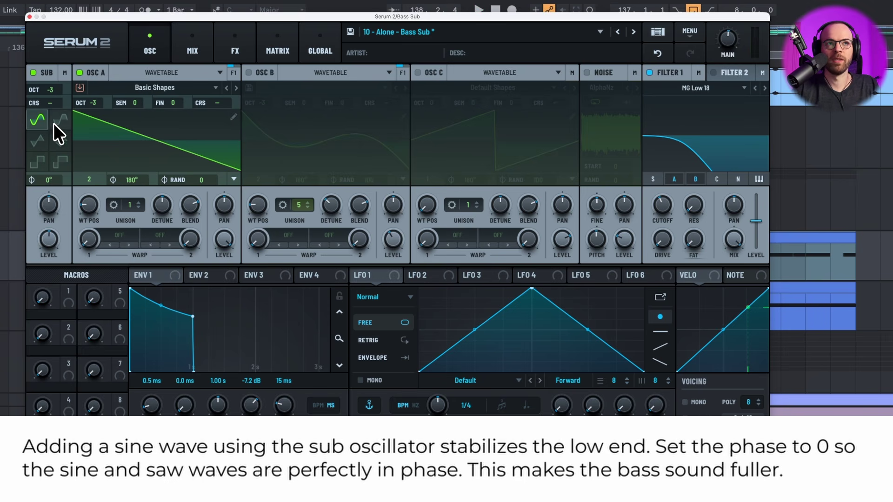
{"action": "left_click", "coordinate": [249, 72]}
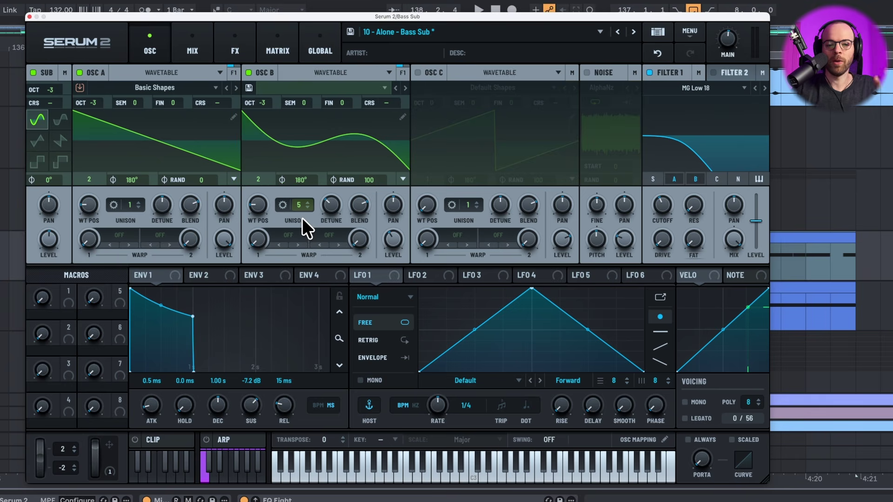
{"action": "key", "text": "space"}
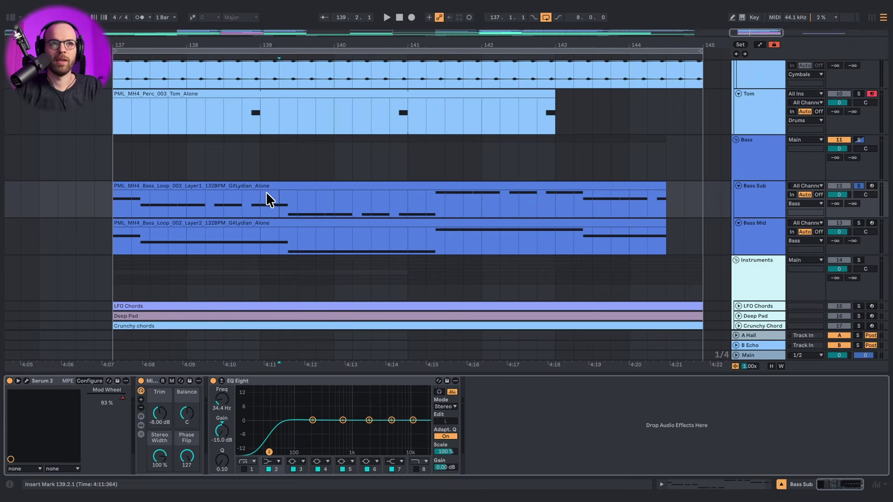
Open the Bass Sub clip's notes in an enlarged editor and play the pattern.
{"action": "double_click", "coordinate": [266, 186]}
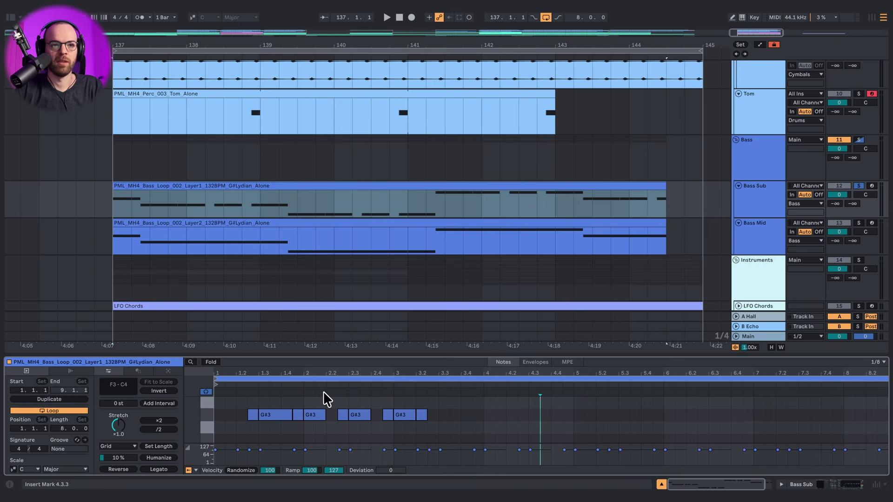
{"action": "left_click_drag", "start_coordinate": [278, 358], "coordinate": [289, 250]}
{"action": "key", "text": "space"}
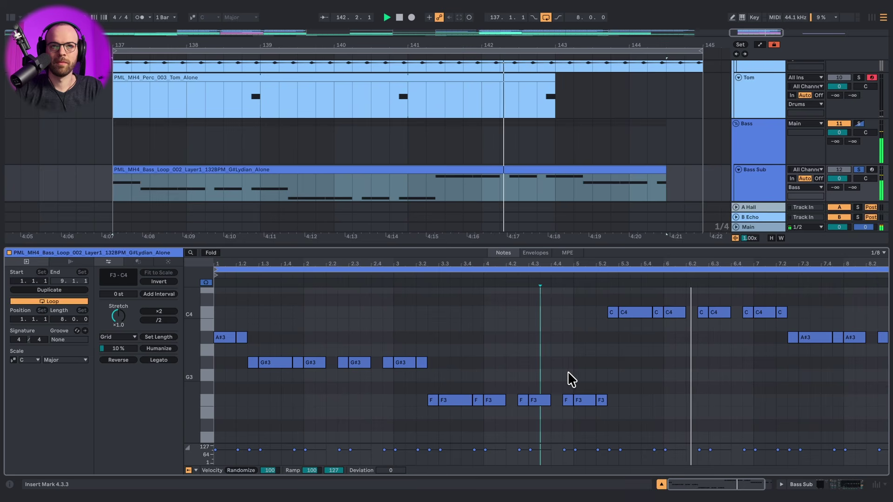
Open the Bass Mid clip's notes, solo its track and play it to compare it with the Bass Sub.
{"action": "scroll", "coordinate": [752, 182], "scroll_direction": "down", "scroll_amount": 4}
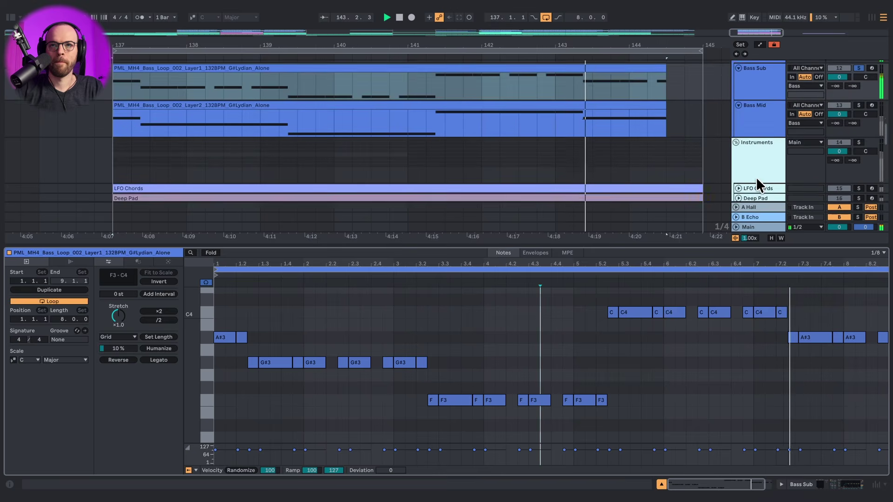
{"action": "scroll", "coordinate": [758, 172], "scroll_direction": "up", "scroll_amount": 1}
{"action": "left_click", "coordinate": [447, 130]}
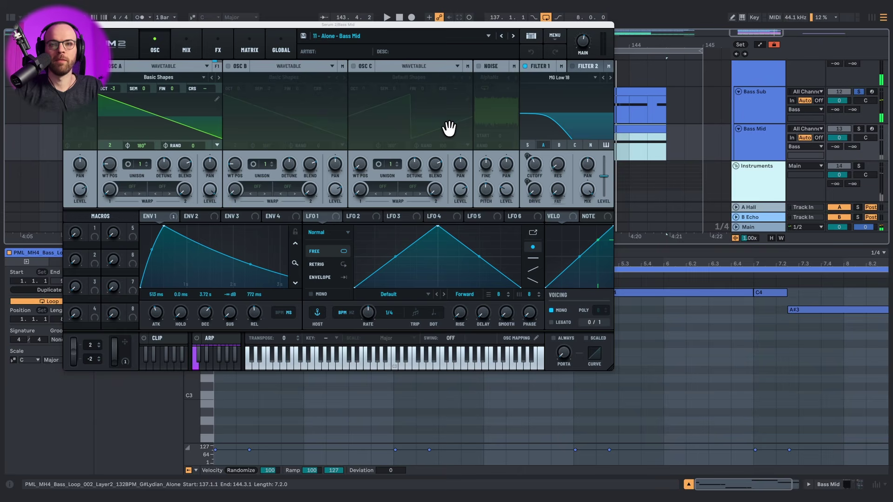
{"action": "key", "text": "space"}
{"action": "left_click", "coordinate": [624, 131]}
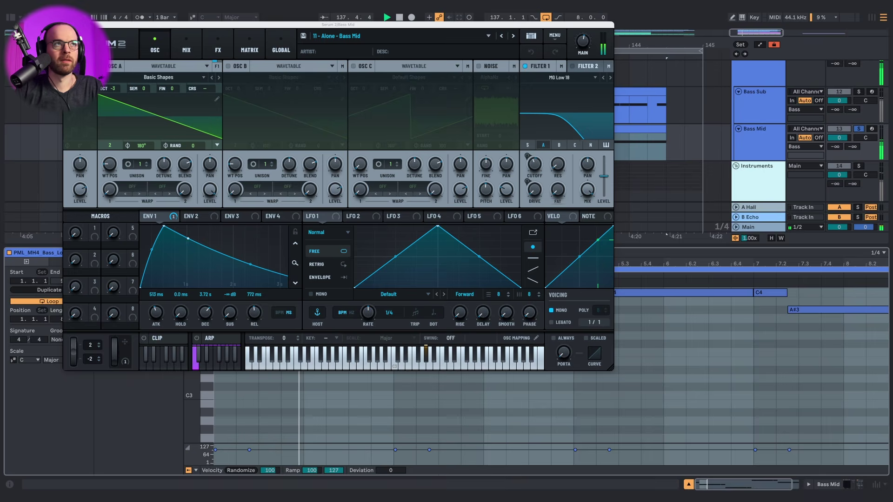
{"action": "left_click", "coordinate": [67, 25]}
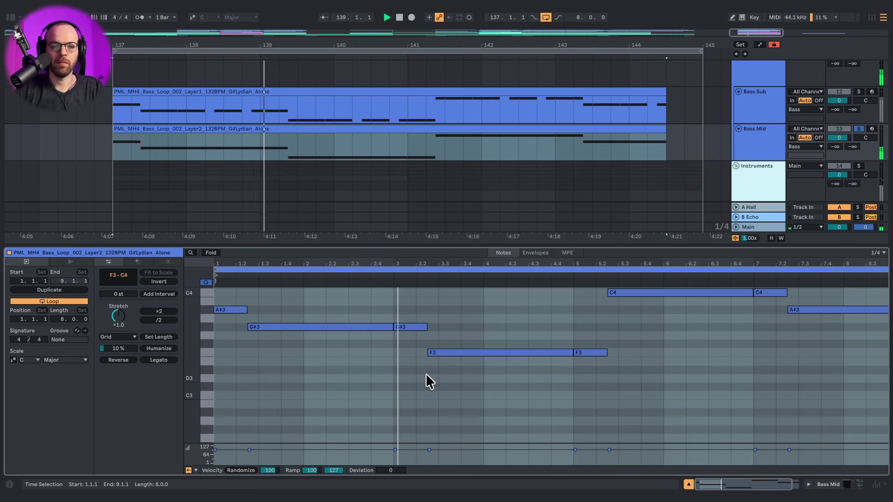
{"action": "scroll", "coordinate": [439, 367], "scroll_direction": "up", "scroll_amount": 1}
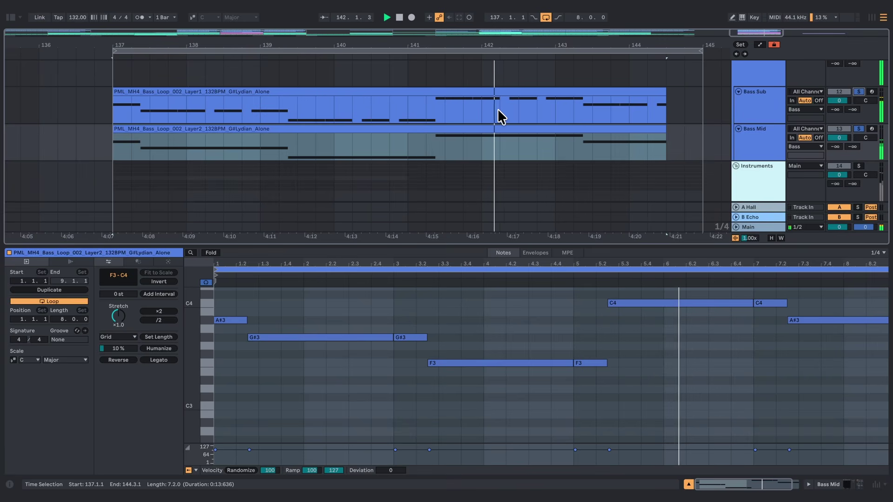
Open the Bass Mid track's Serum 2 patch and examine its oscillator, envelope and filter settings.
{"action": "left_click", "coordinate": [736, 138]}
{"action": "left_click", "coordinate": [26, 381]}
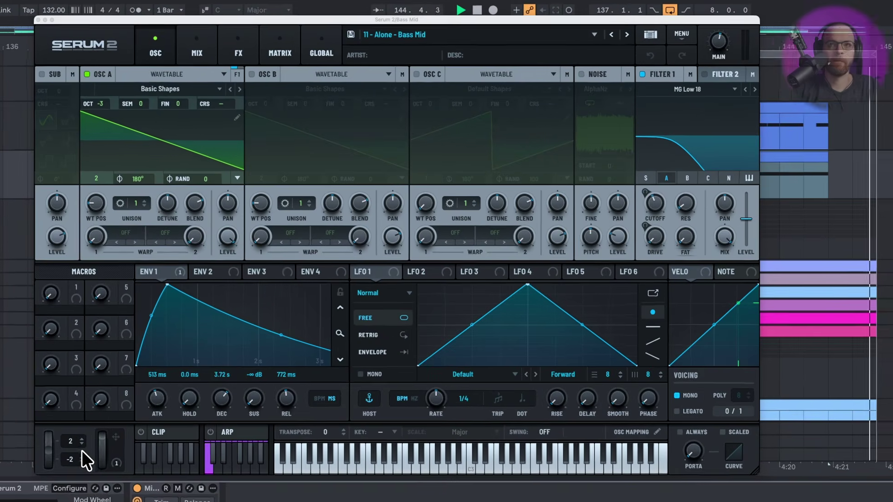
{"action": "key", "text": "space"}
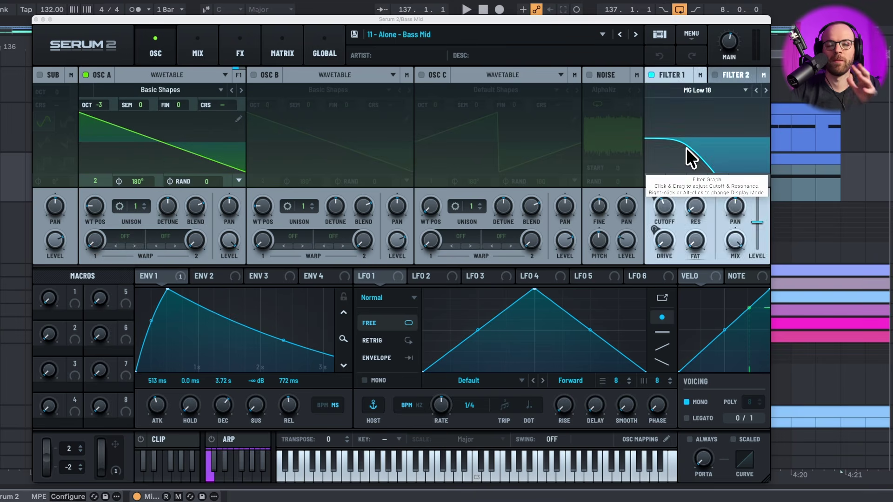
{"action": "key", "text": "space"}
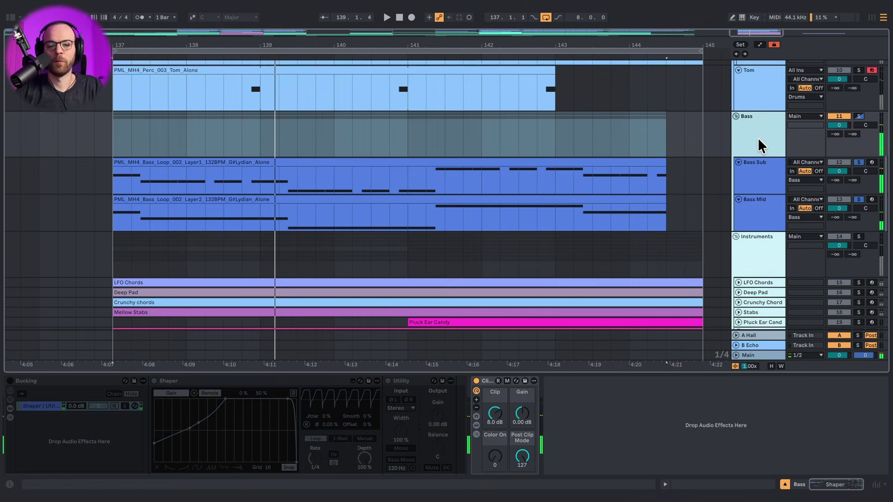
Enable the Ducking rack on the Bass group and play both bass layers through it.
{"action": "left_click", "coordinate": [10, 381]}
{"action": "key", "text": "space"}
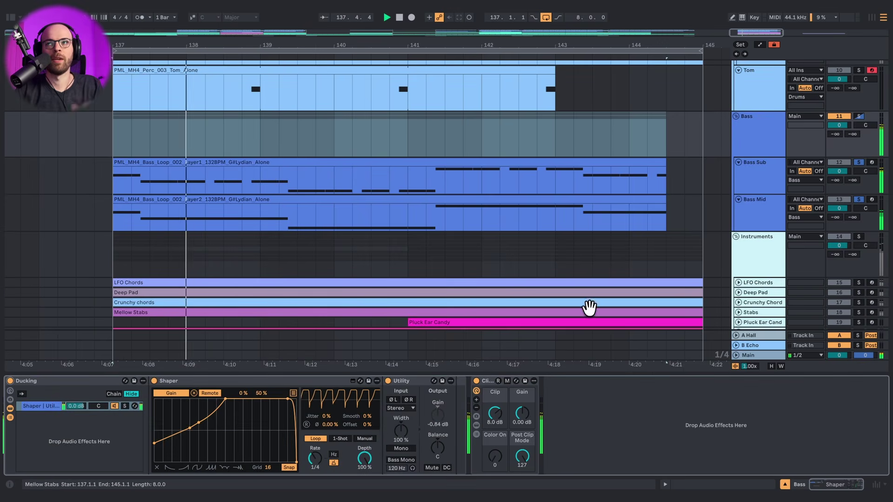
{"action": "scroll", "coordinate": [590, 308], "scroll_direction": "up", "scroll_amount": 5}
{"action": "scroll", "coordinate": [726, 180], "scroll_direction": "down", "scroll_amount": 3}
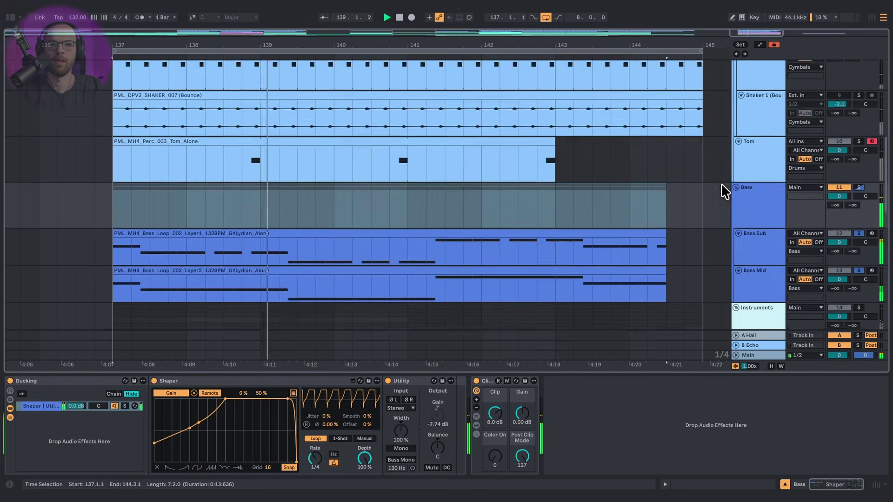
{"action": "scroll", "coordinate": [724, 191], "scroll_direction": "down", "scroll_amount": 2}
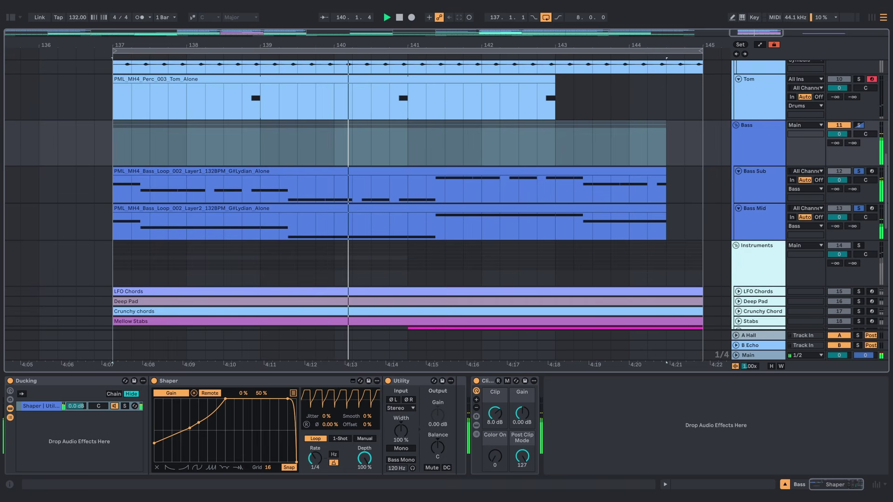
Try oscillator A's phase at 94° in the Bass Sub patch and undo the change.
{"action": "left_click", "coordinate": [746, 191]}
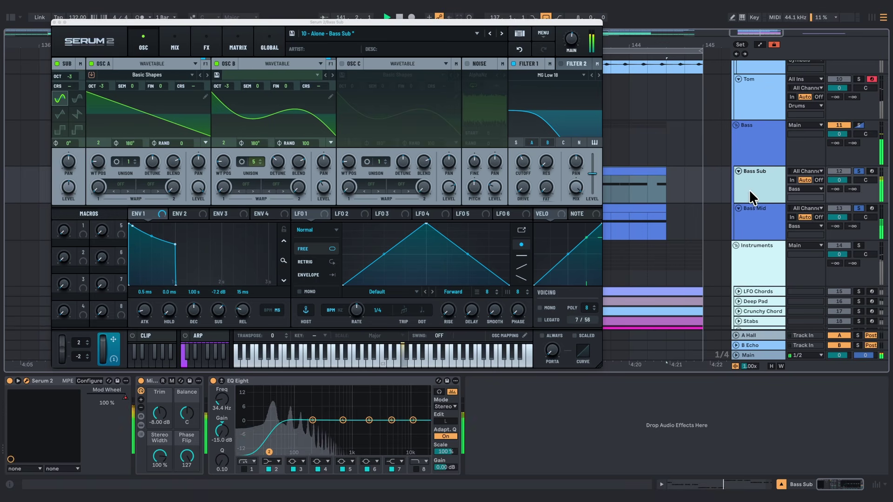
{"action": "key", "text": "space"}
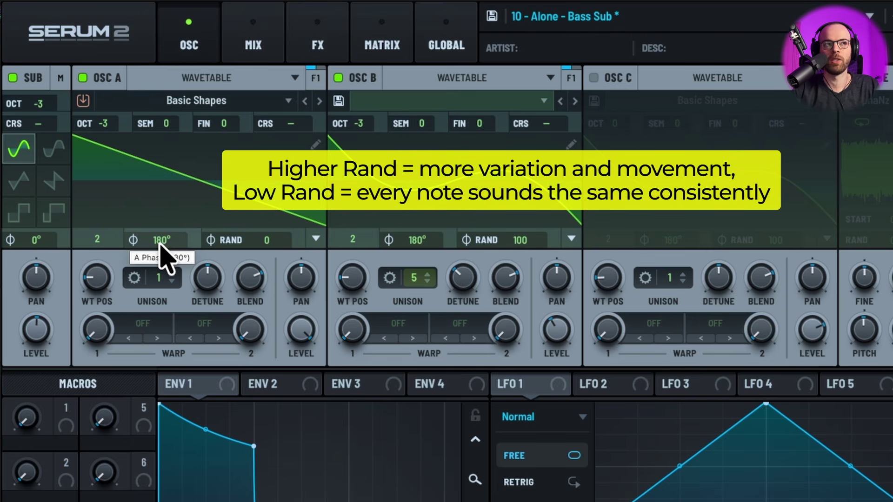
{"action": "left_click_drag", "start_coordinate": [160, 243], "coordinate": [160, 294]}
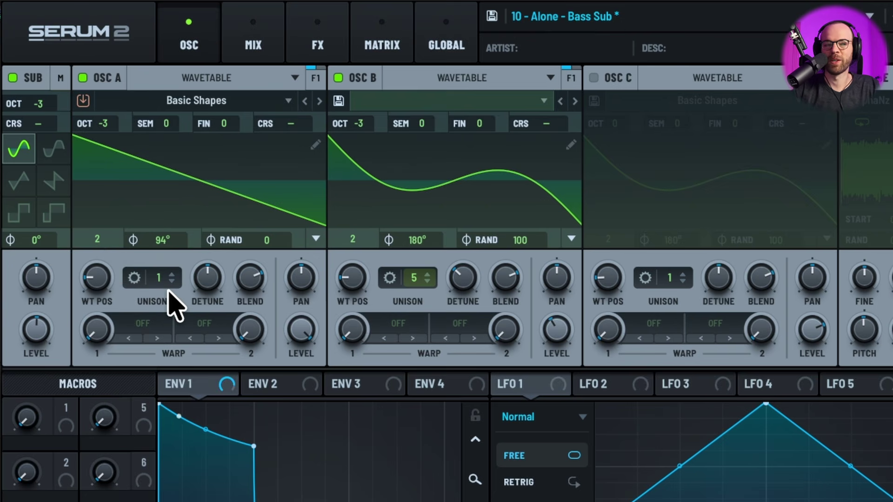
{"action": "key", "text": "super+z"}
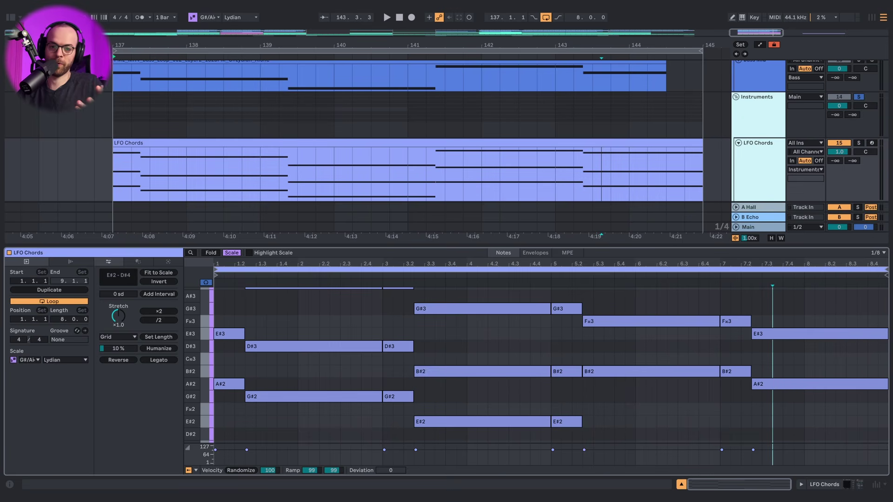
Play the LFO Chords clip within the Instruments group and mark its first chord to examine the progression.
{"action": "left_click", "coordinate": [744, 126]}
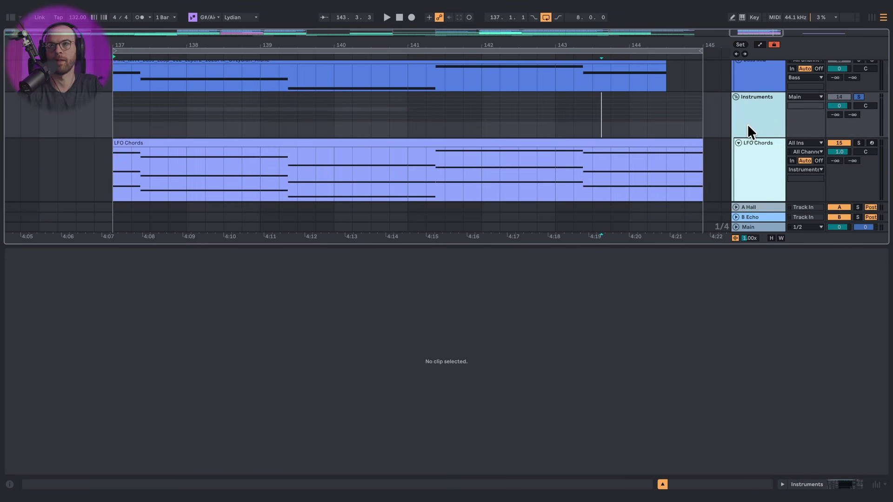
{"action": "key", "text": "space"}
{"action": "key", "text": "shift+Tab"}
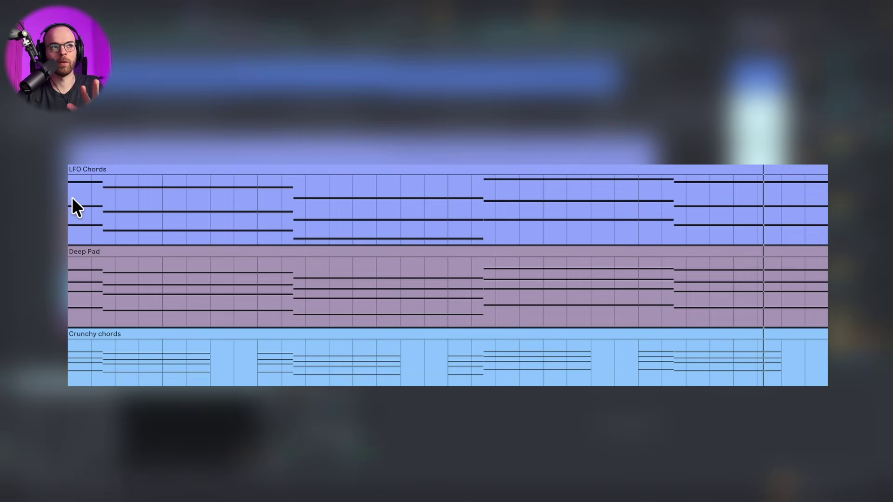
{"action": "left_click_drag", "start_coordinate": [70, 201], "coordinate": [104, 200]}
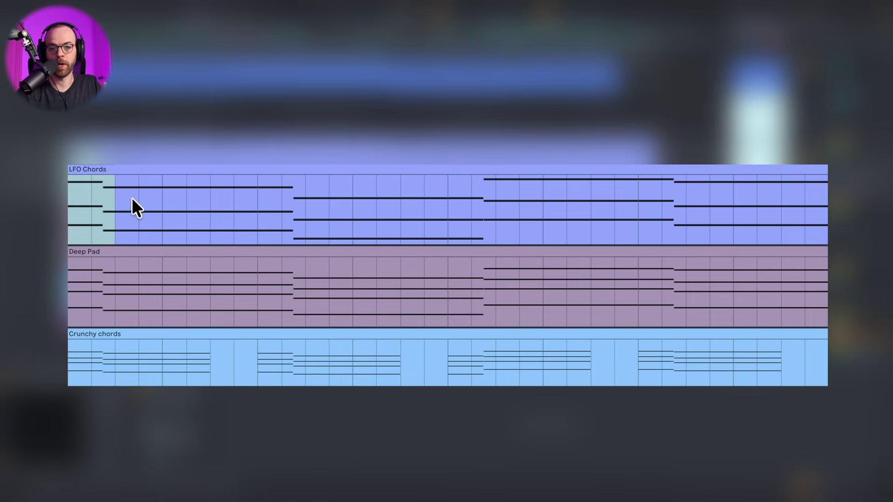
{"action": "left_click", "coordinate": [136, 170]}
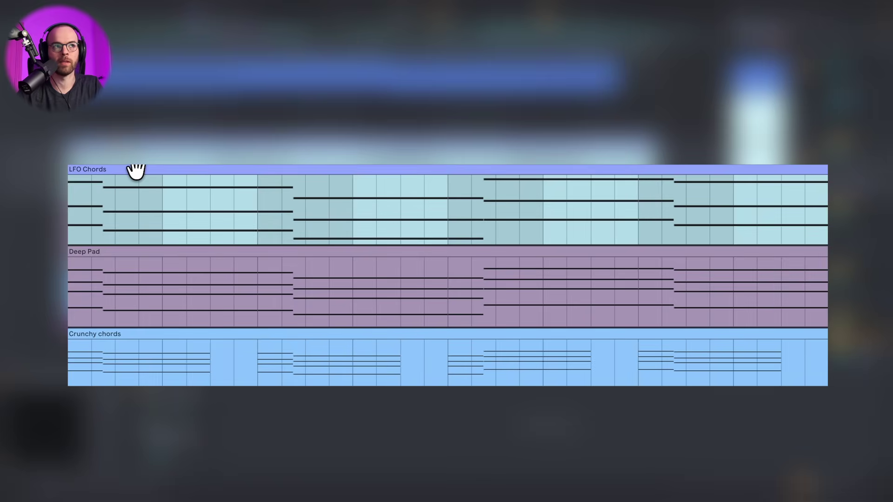
{"action": "key", "text": "space"}
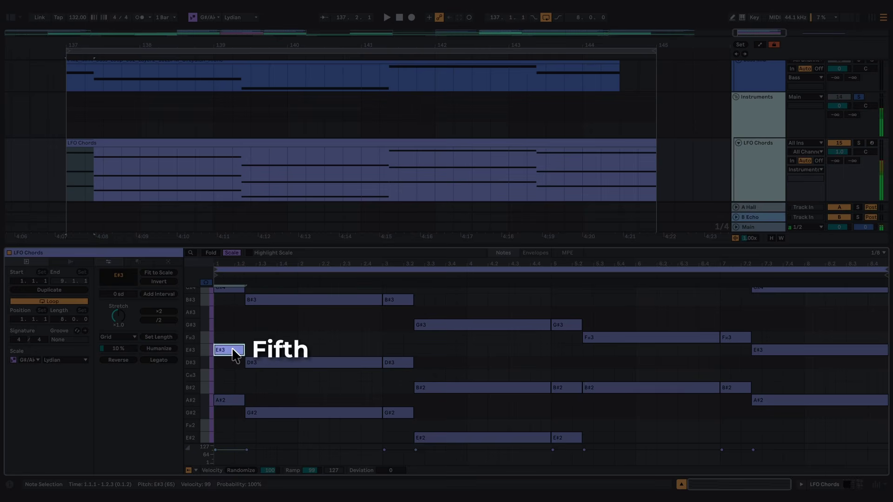
Try the Major scale on the LFO Chords clip with the first chord's top note lowered to C#4.
{"action": "left_click", "coordinate": [229, 287]}
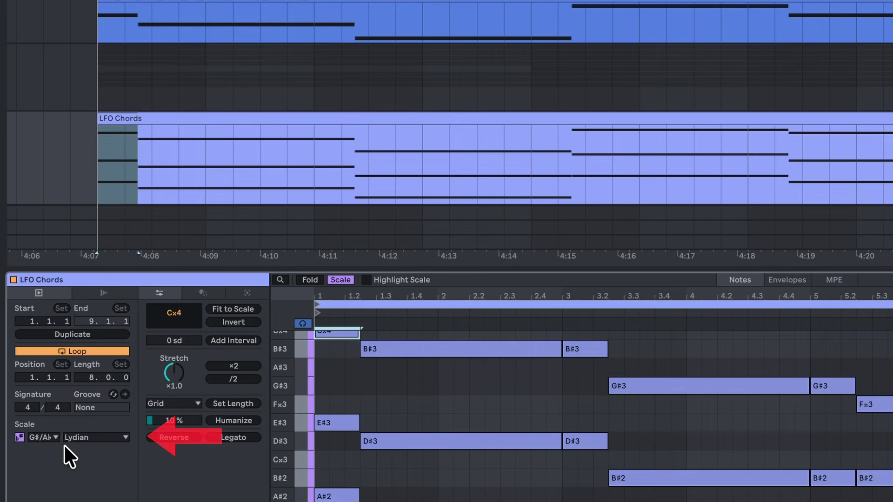
{"action": "left_click", "coordinate": [70, 437]}
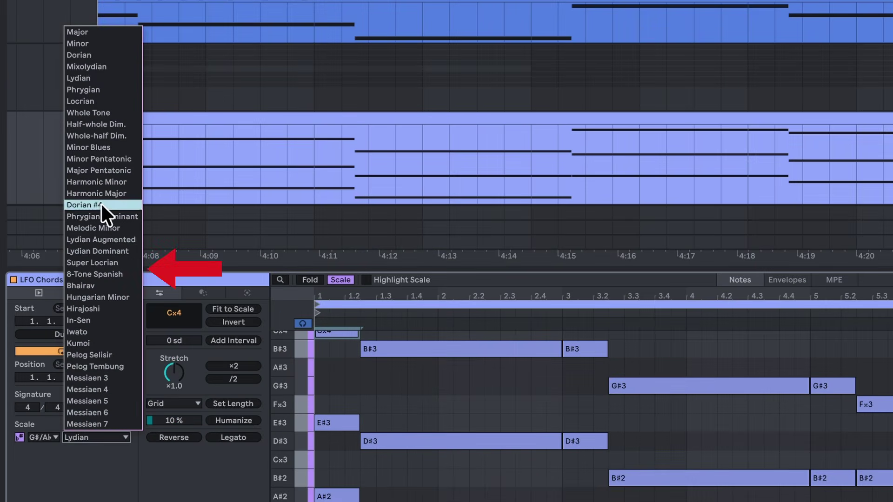
{"action": "left_click", "coordinate": [91, 34]}
{"action": "left_click_drag", "start_coordinate": [343, 390], "coordinate": [343, 293]}
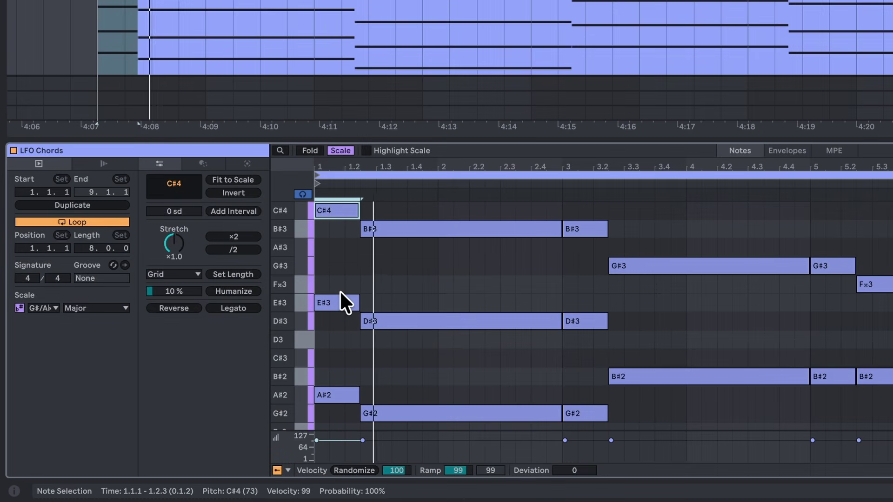
Raise the first chord's top note back to D4 and set the clip's scale to Lydian.
{"action": "key", "text": "Up"}
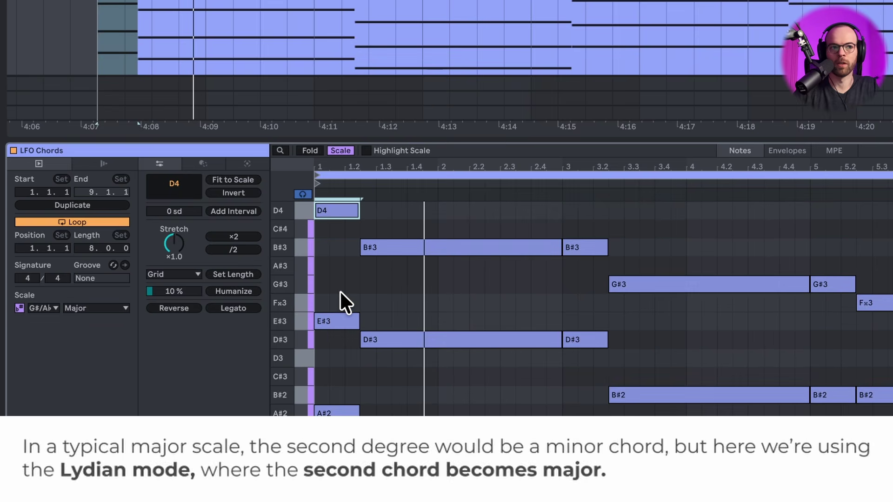
{"action": "scroll", "coordinate": [340, 292], "scroll_direction": "down", "scroll_amount": 3}
{"action": "left_click", "coordinate": [104, 307]}
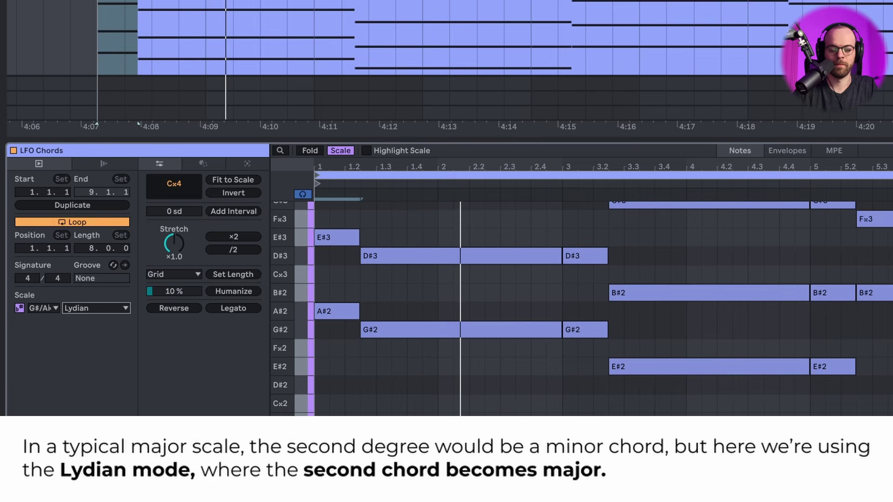
Transpose the top notes of the LFO Chords from bar 1 to 5.2.3 down one octave and play the result.
{"action": "scroll", "coordinate": [506, 410], "scroll_direction": "up", "scroll_amount": 3}
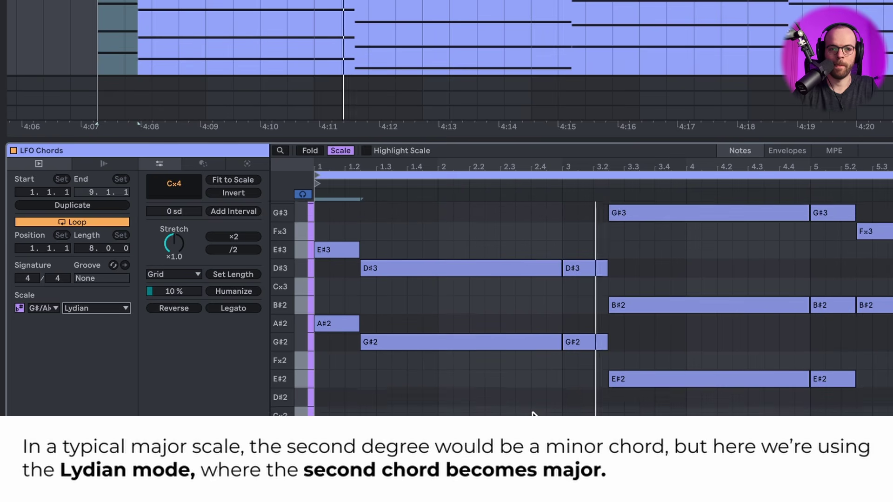
{"action": "scroll", "coordinate": [803, 315], "scroll_direction": "up", "scroll_amount": 5}
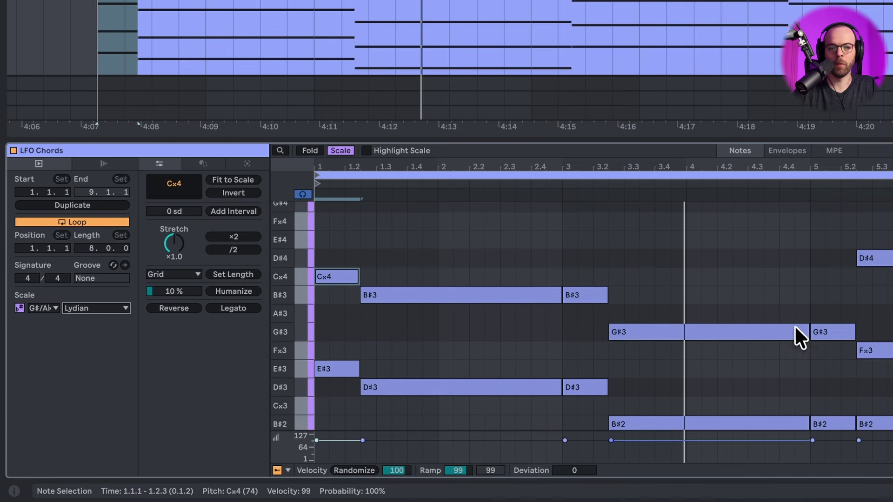
{"action": "left_click_drag", "start_coordinate": [837, 357], "coordinate": [348, 238]}
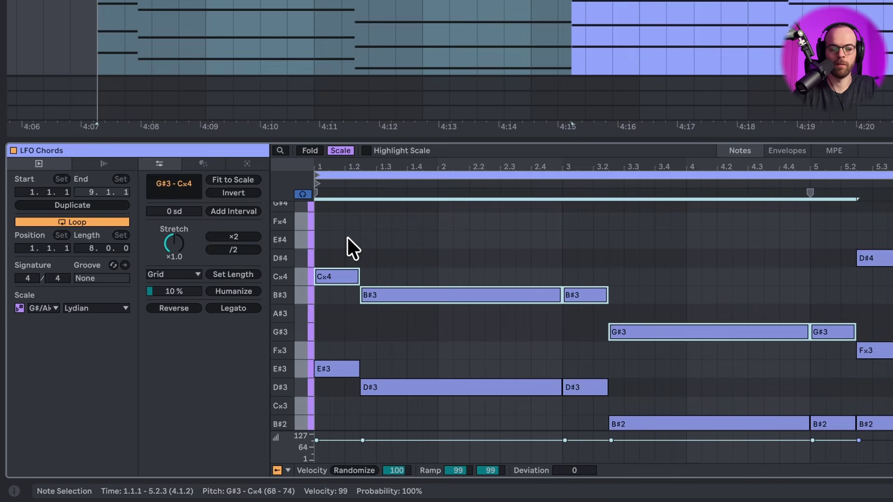
{"action": "key", "text": "shift+Down"}
{"action": "key", "text": "space"}
{"action": "scroll", "coordinate": [482, 247], "scroll_direction": "down", "scroll_amount": 2}
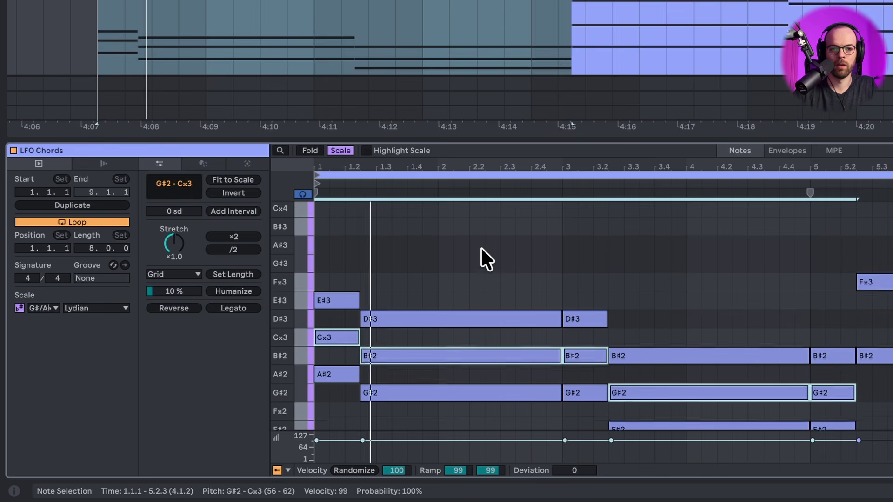
{"action": "key", "text": "space"}
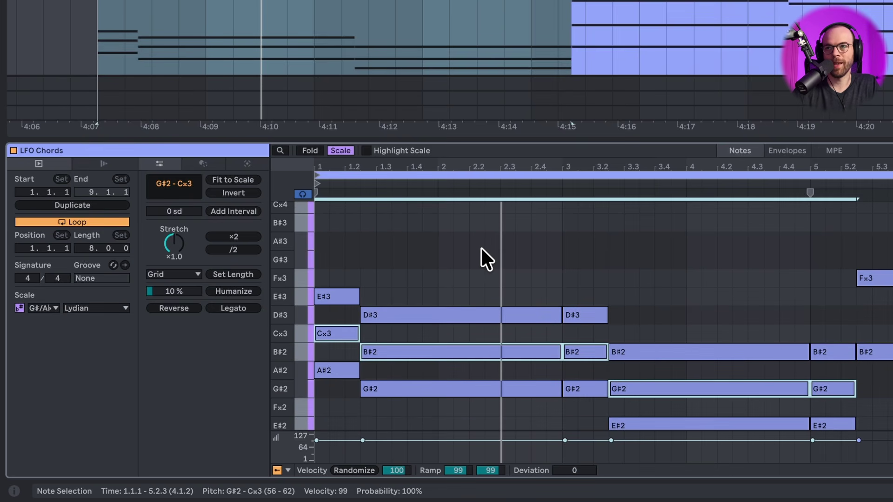
Transpose the selected top notes of the LFO Chords back up one octave.
{"action": "key", "text": "space"}
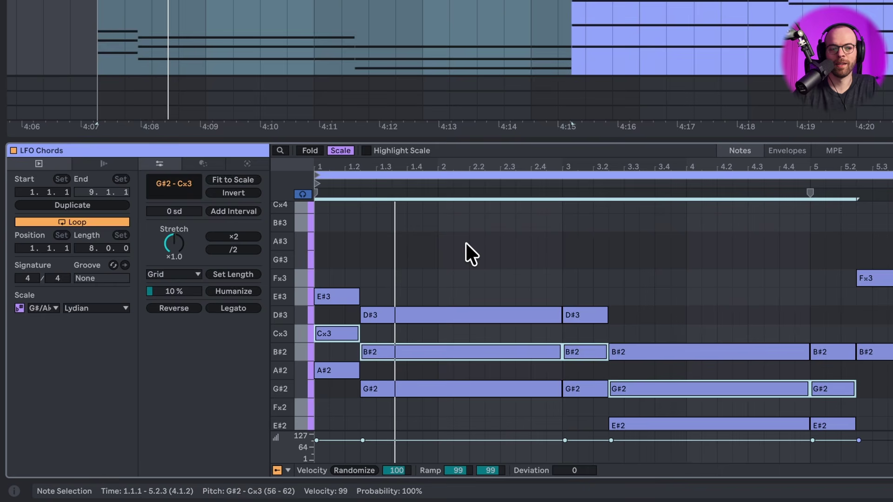
{"action": "key", "text": "shift+Up"}
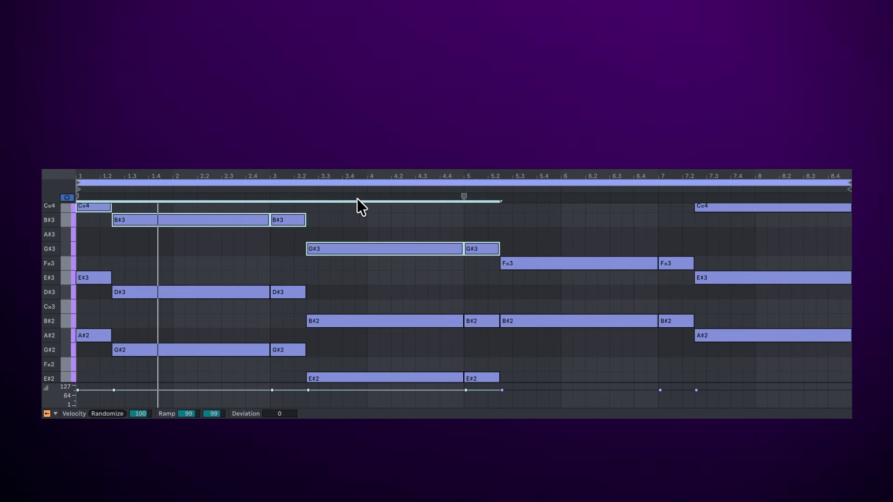
Examine the LFO Chords progression, marking the notes of the first three chords in turn and playing the clip.
{"action": "left_click_drag", "start_coordinate": [59, 265], "coordinate": [59, 250]}
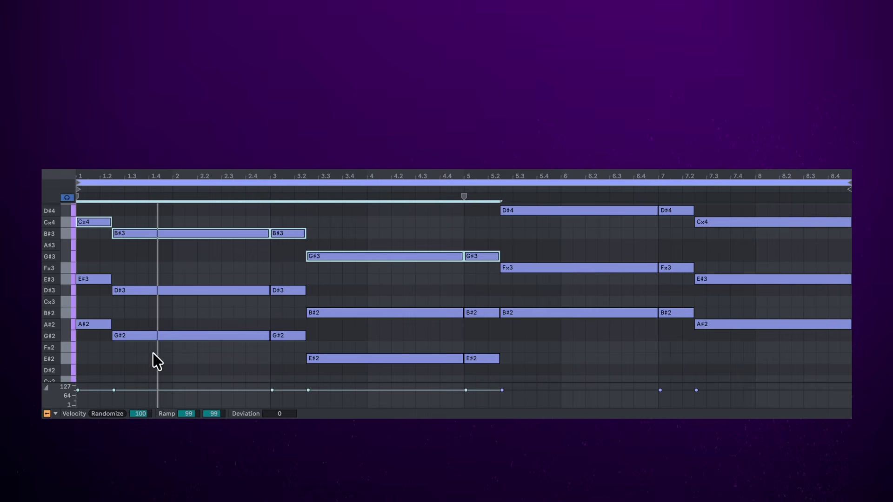
{"action": "left_click_drag", "start_coordinate": [91, 348], "coordinate": [99, 216]}
{"action": "left_click_drag", "start_coordinate": [165, 216], "coordinate": [296, 343]}
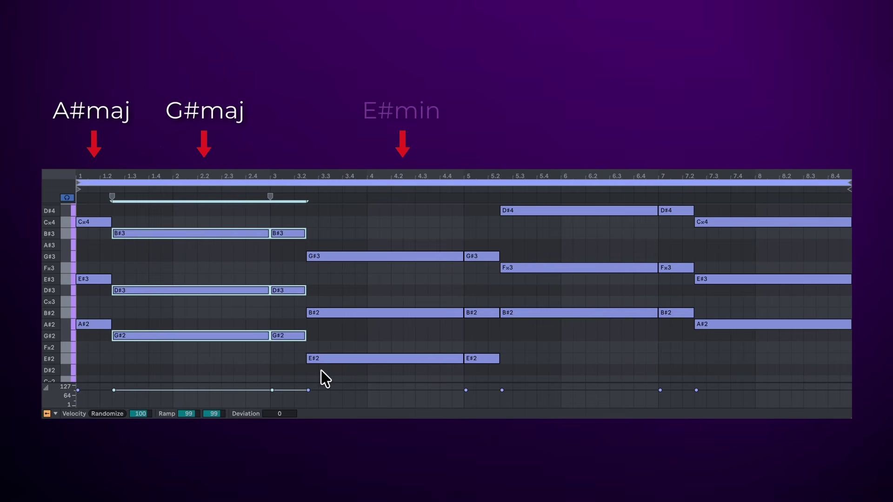
{"action": "left_click_drag", "start_coordinate": [321, 370], "coordinate": [494, 227]}
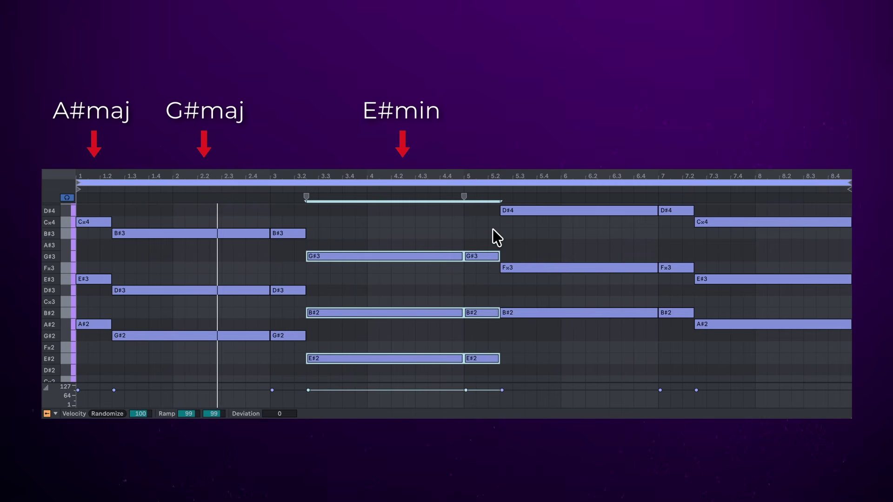
{"action": "key", "text": "space"}
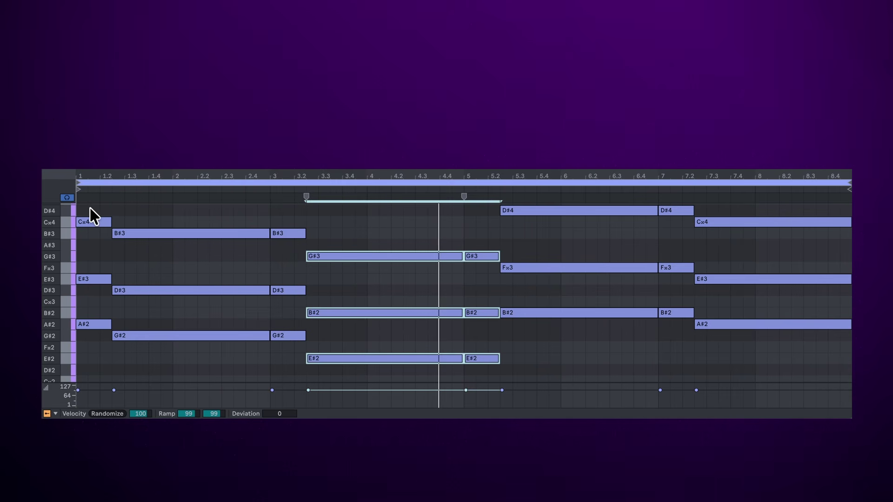
{"action": "left_click_drag", "start_coordinate": [90, 208], "coordinate": [88, 311]}
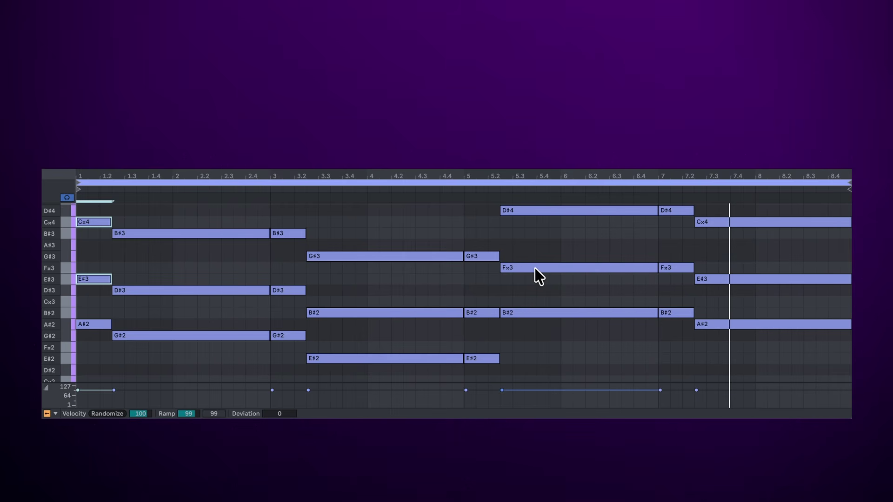
{"action": "scroll", "coordinate": [333, 272], "scroll_direction": "down", "scroll_amount": 1}
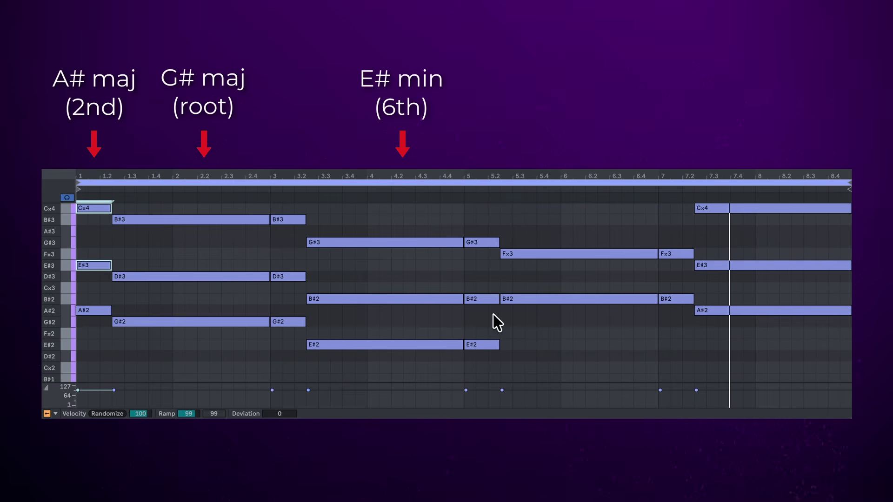
{"action": "scroll", "coordinate": [493, 317], "scroll_direction": "up", "scroll_amount": 1}
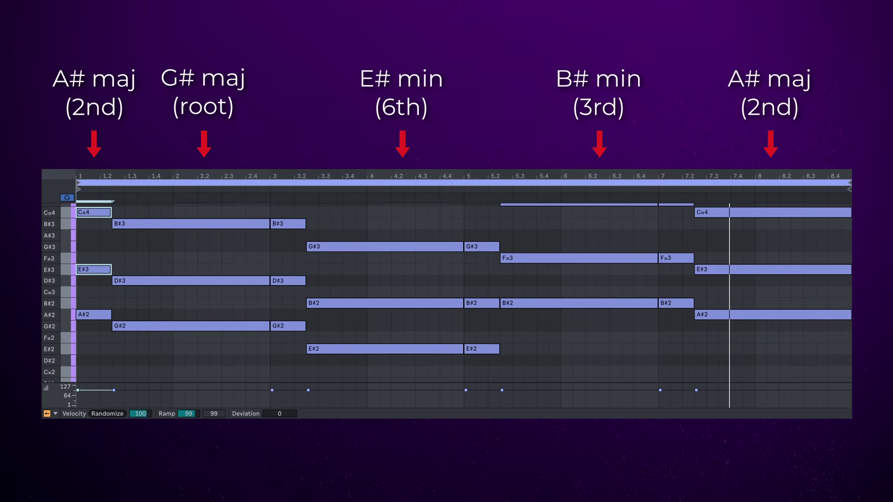
{"action": "scroll", "coordinate": [160, 321], "scroll_direction": "up", "scroll_amount": 2}
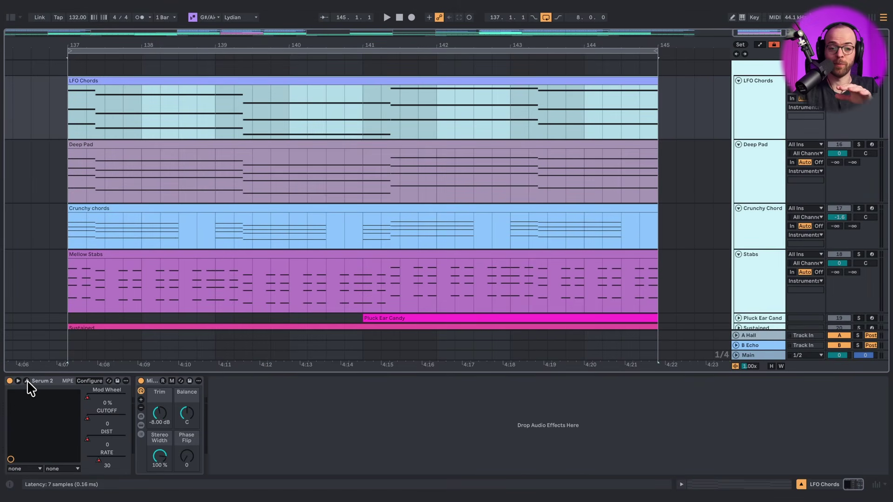
Open the LFO Chords track's Serum 2 patch and examine Env 1, the filter cutoff modulators, LFO 1 and LFO 2.
{"action": "left_click", "coordinate": [26, 381]}
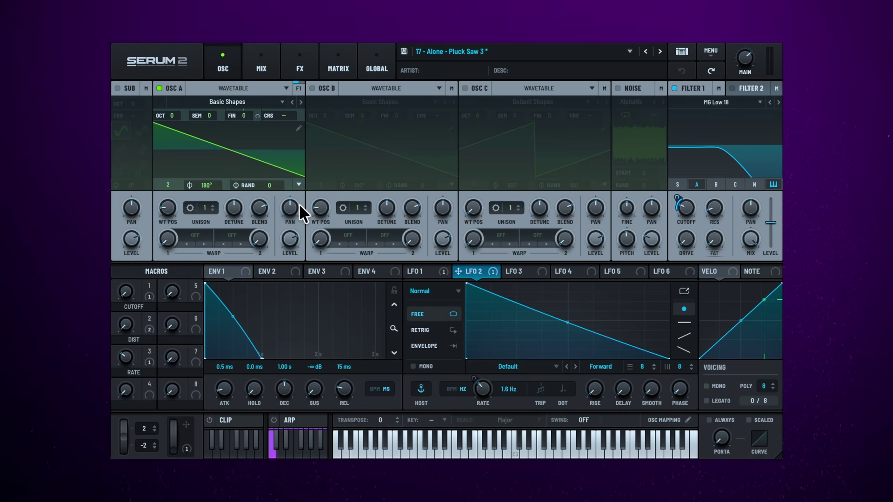
{"action": "left_click", "coordinate": [230, 273]}
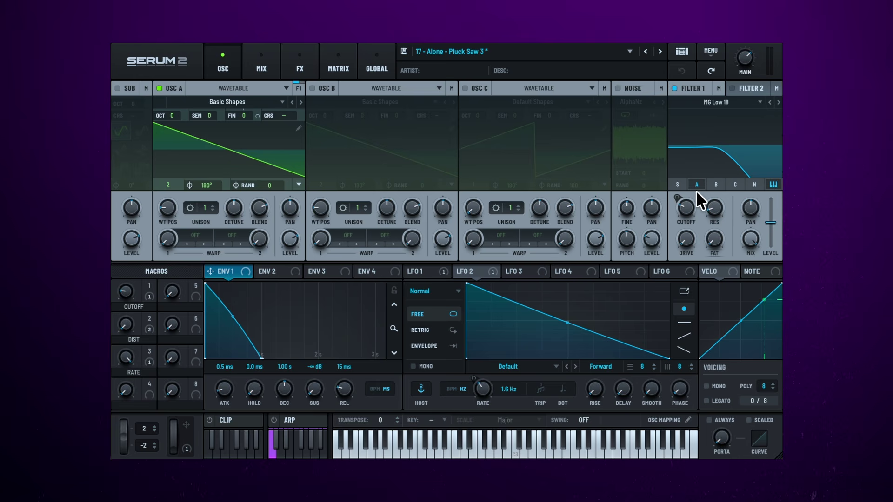
{"action": "mouse_move", "coordinate": [685, 205]}
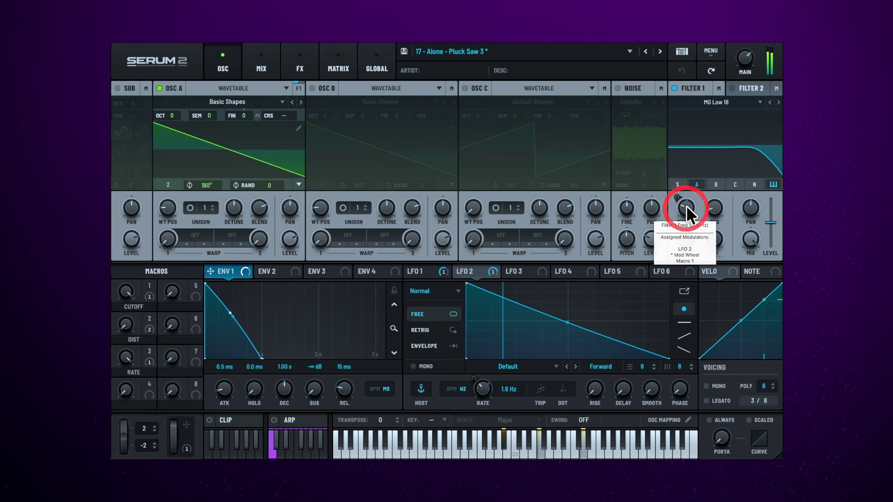
{"action": "left_click", "coordinate": [425, 272]}
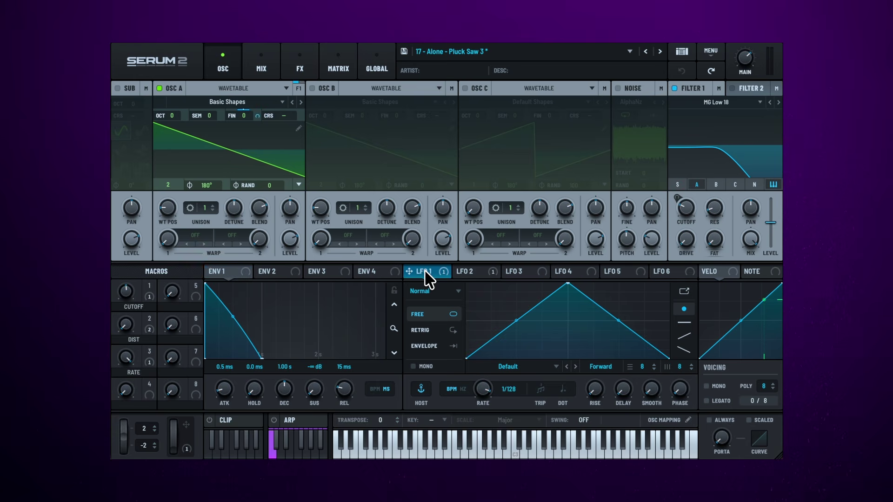
{"action": "left_click", "coordinate": [466, 274]}
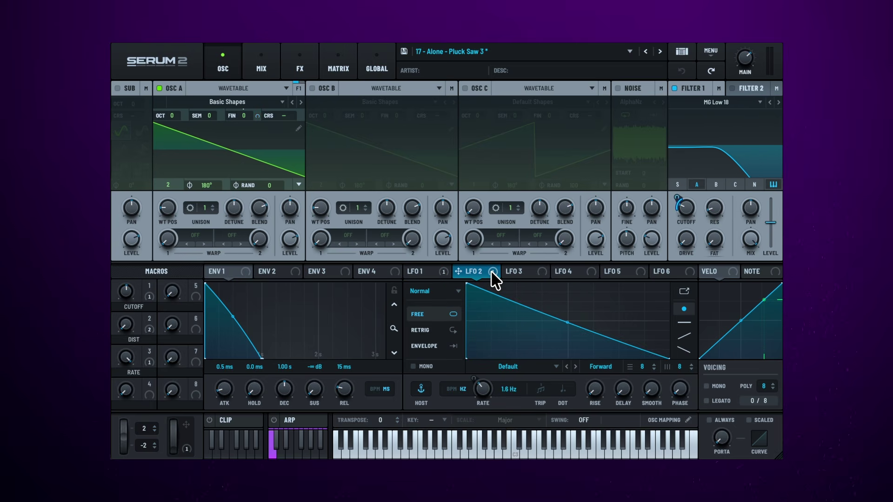
{"action": "left_click_drag", "start_coordinate": [492, 274], "coordinate": [494, 384]}
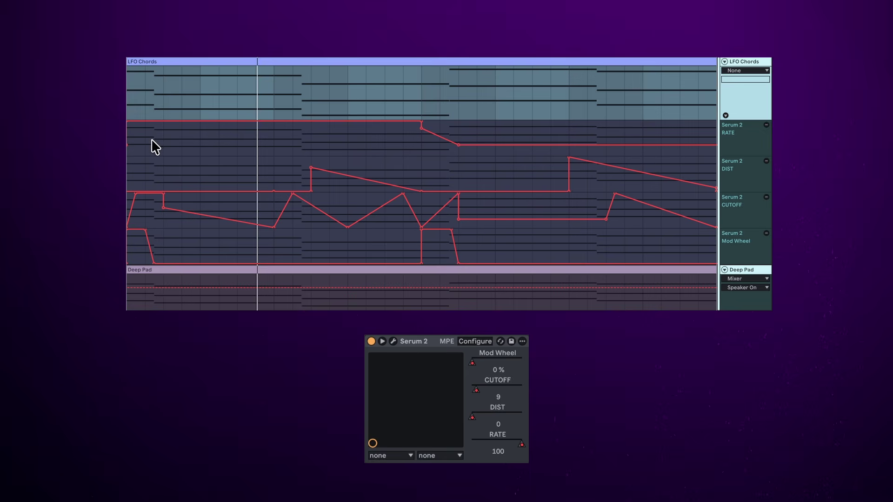
Inspect the RATE, DIST and CUTOFF automation lanes of the LFO Chords track.
{"action": "left_click", "coordinate": [145, 137]}
{"action": "left_click", "coordinate": [274, 139]}
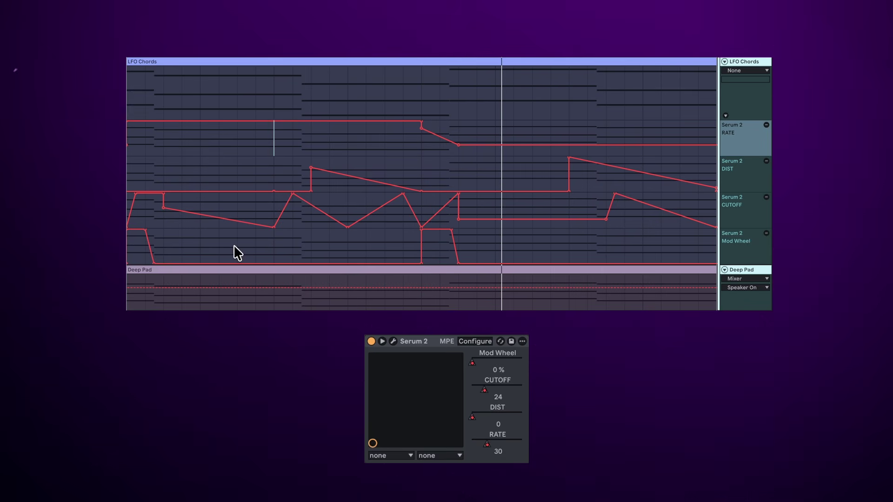
{"action": "left_click", "coordinate": [338, 160]}
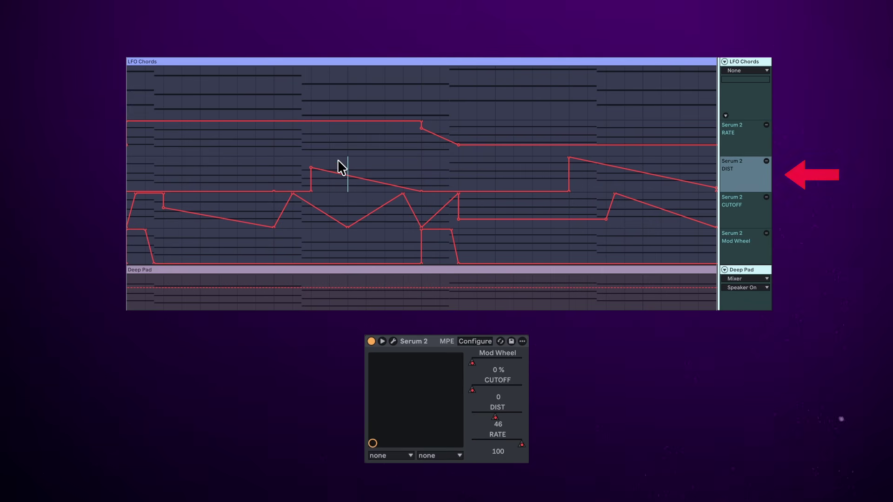
{"action": "left_click", "coordinate": [330, 205]}
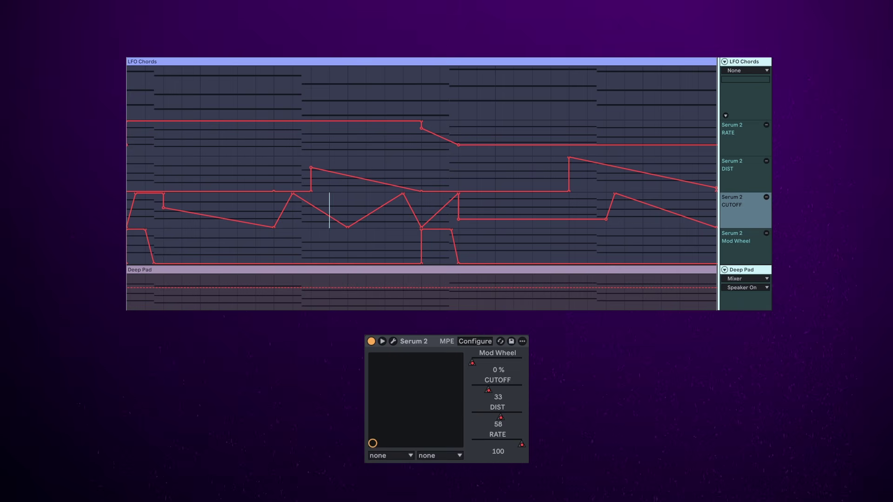
Show LFO 2 in the LFO Chords track's Serum 2 patch and try the mod wheel.
{"action": "left_click", "coordinate": [393, 341]}
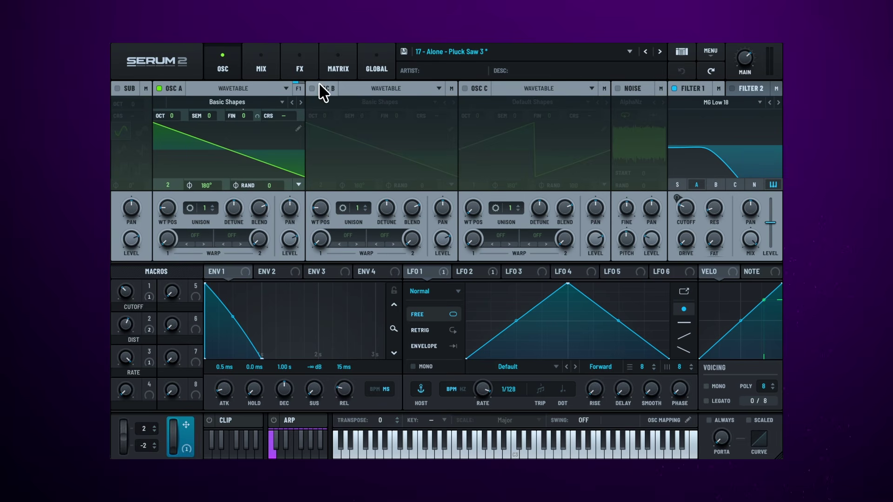
{"action": "left_click", "coordinate": [472, 275]}
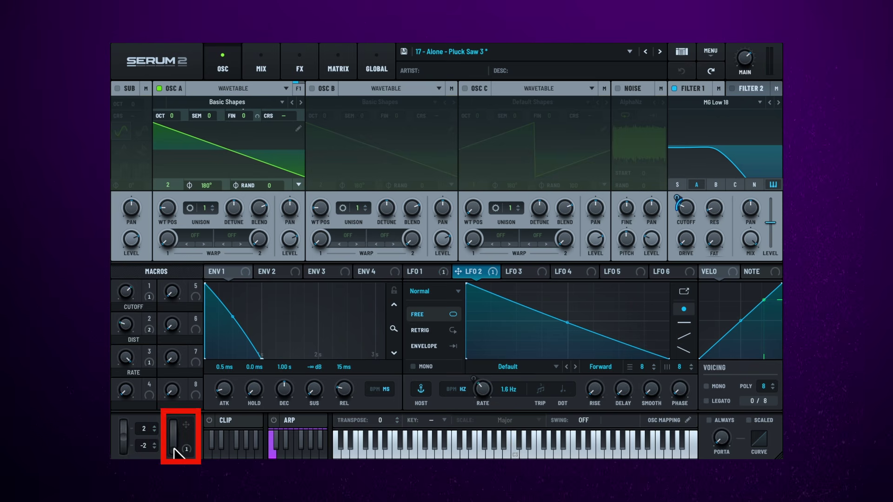
{"action": "mouse_move", "coordinate": [177, 451]}
{"action": "left_mouse_down"}
{"action": "mouse_move", "coordinate": [179, 363]}
{"action": "mouse_move", "coordinate": [177, 456]}
{"action": "left_mouse_up"}
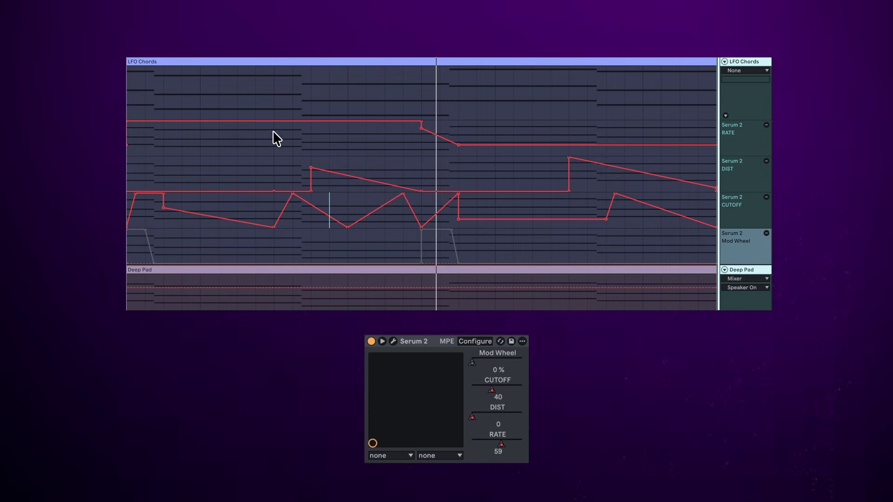
Inspect the CUTOFF and Mod Wheel automation of the LFO Chords with playback, and view the patch's FX page in Serum 2.
{"action": "left_click", "coordinate": [127, 208]}
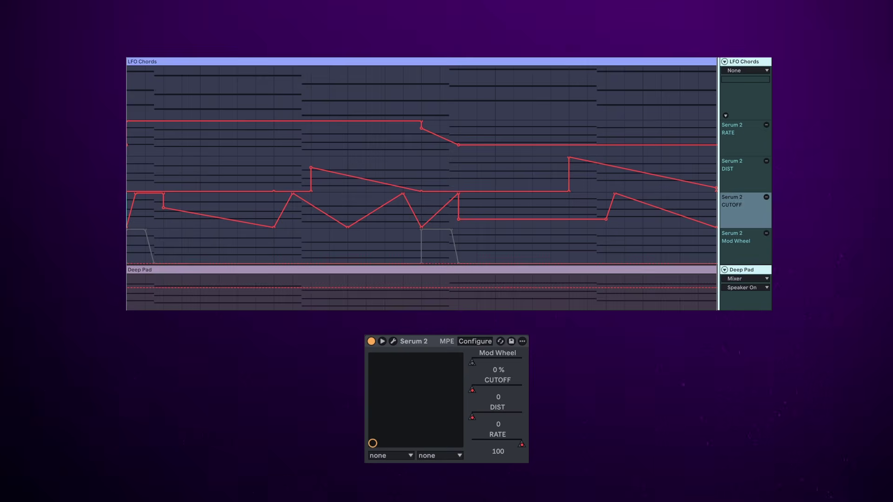
{"action": "left_click", "coordinate": [139, 261]}
{"action": "key", "text": "space"}
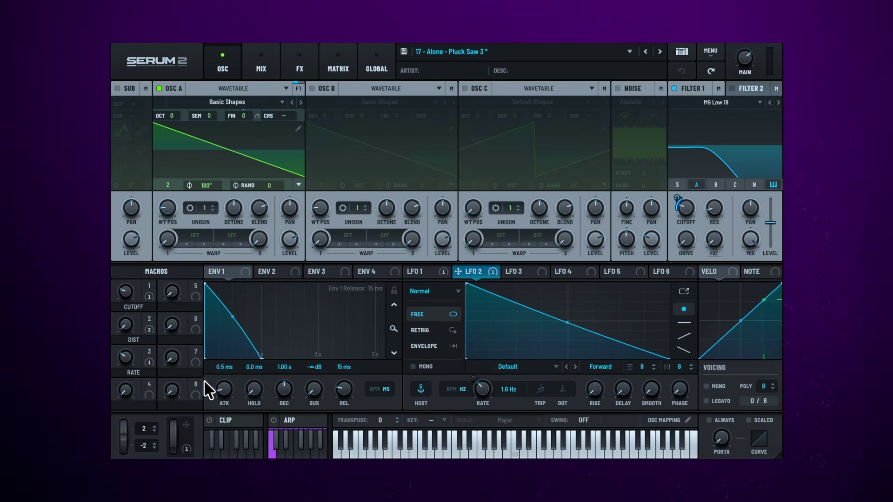
{"action": "left_click", "coordinate": [298, 70]}
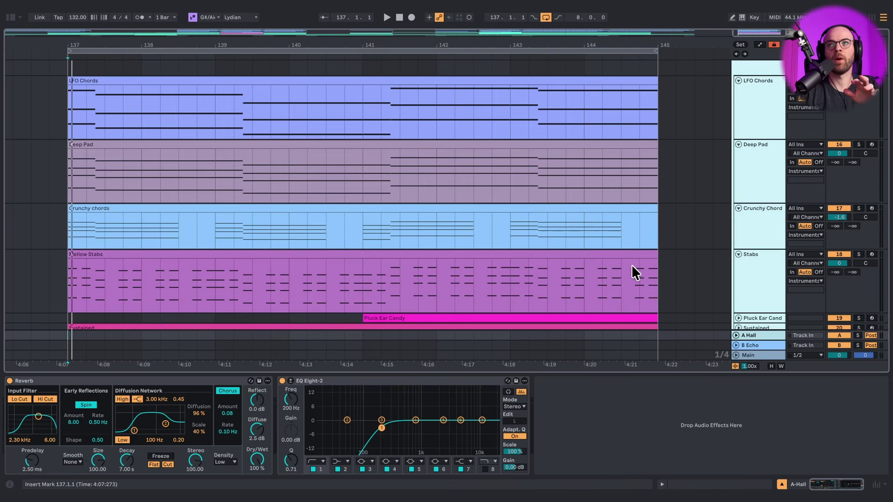
Play the Deep Pad clip in solo and view its Serum 2 patch.
{"action": "left_click", "coordinate": [756, 155]}
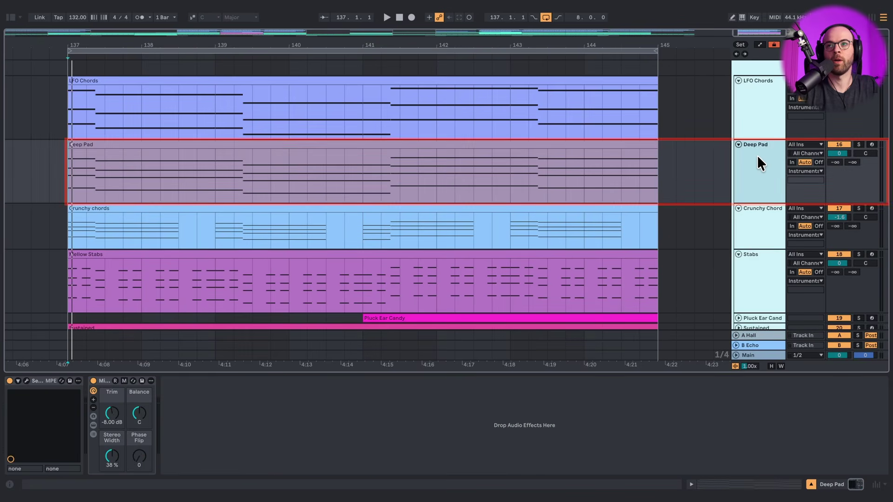
{"action": "left_click", "coordinate": [122, 147]}
{"action": "key", "text": "space"}
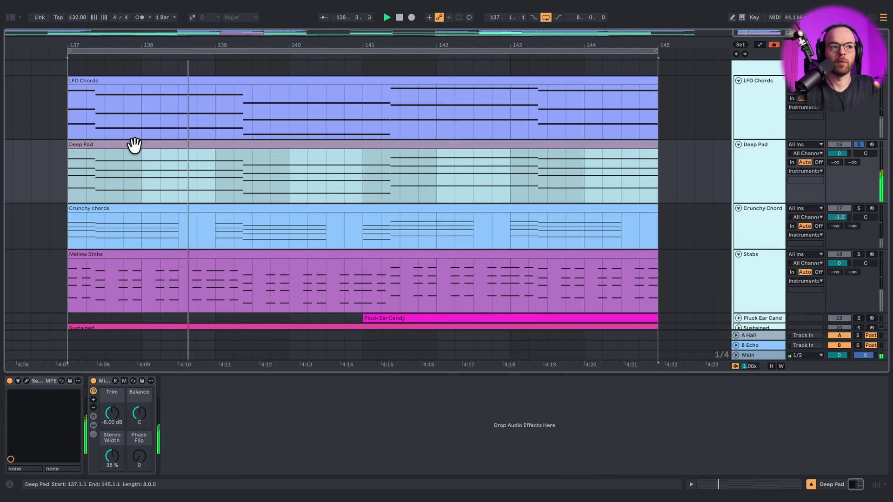
{"action": "scroll", "coordinate": [43, 357], "scroll_direction": "right", "scroll_amount": 5}
{"action": "scroll", "coordinate": [45, 349], "scroll_direction": "left", "scroll_amount": 6}
{"action": "left_click", "coordinate": [26, 381]}
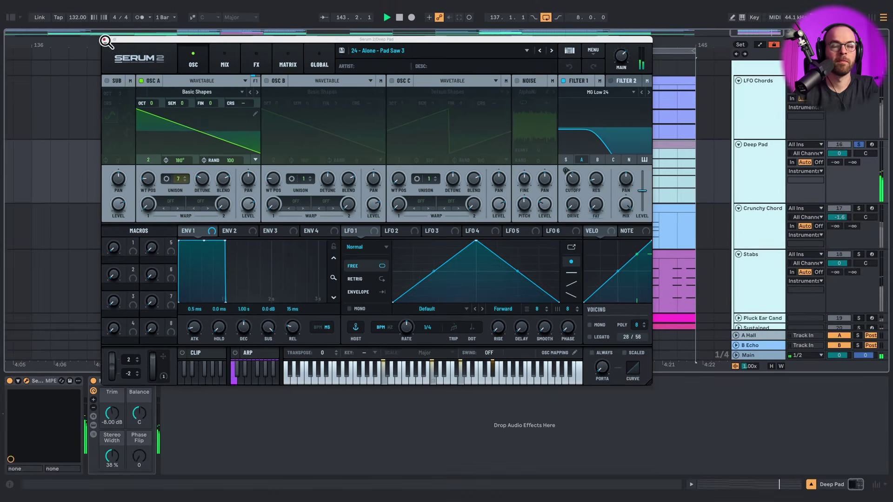
{"action": "left_click", "coordinate": [106, 41]}
Play the Crunchy Chords track in solo and add the Deep Pad track to the solo.
{"action": "left_click", "coordinate": [741, 225]}
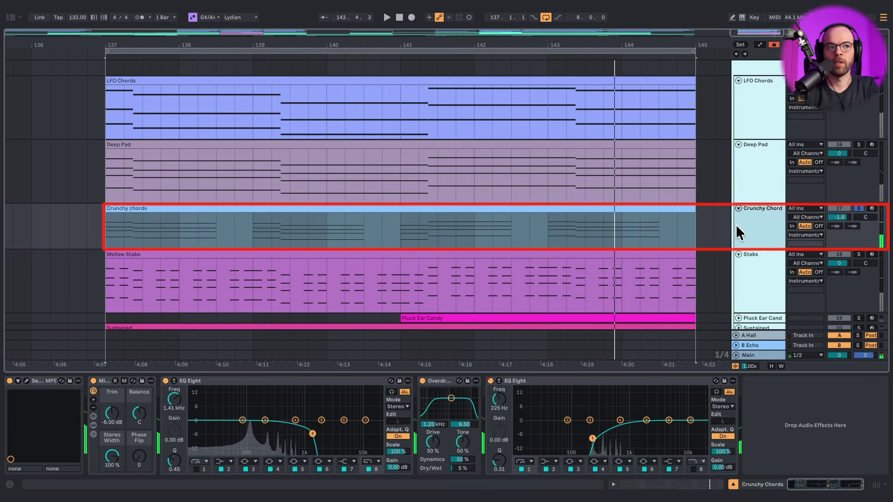
{"action": "key", "text": "space"}
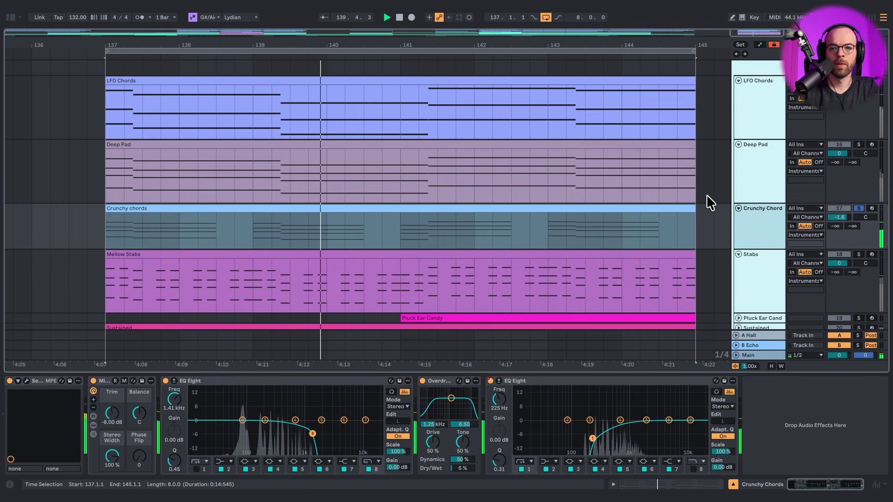
{"action": "left_click", "coordinate": [858, 145]}
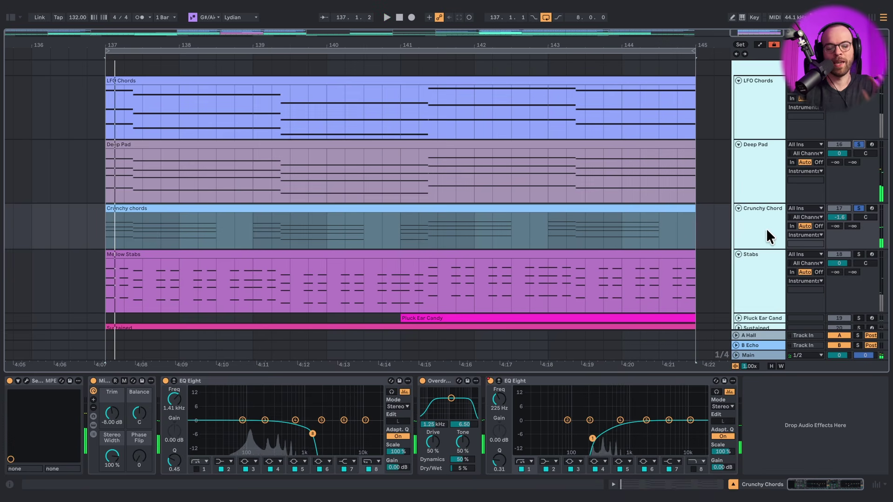
Solo the Stabs track together with Deep Pad and Crunchy Chords, play them and view the Stabs' Serum 2 patch.
{"action": "left_click", "coordinate": [757, 258]}
{"action": "left_click", "coordinate": [858, 255]}
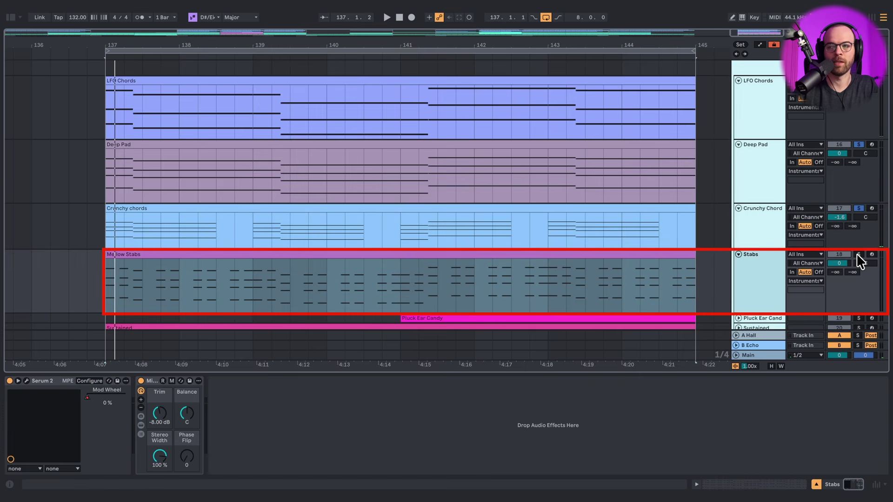
{"action": "key", "text": "space"}
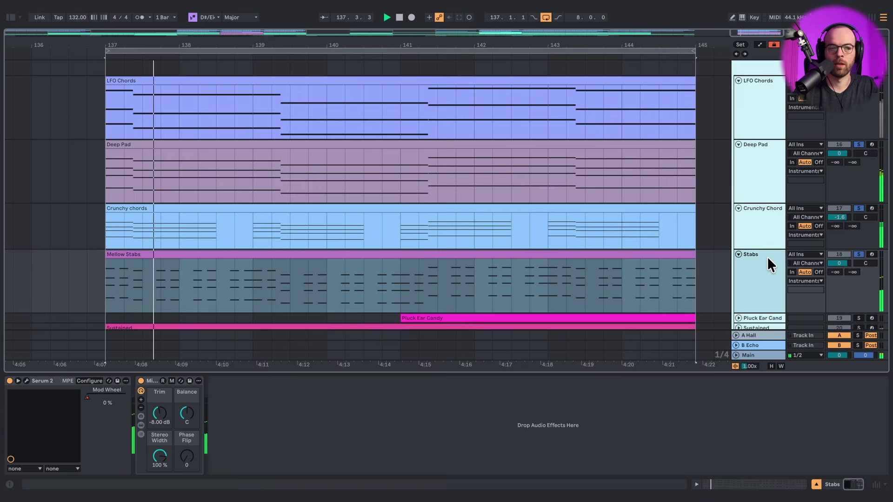
{"action": "left_click", "coordinate": [27, 381]}
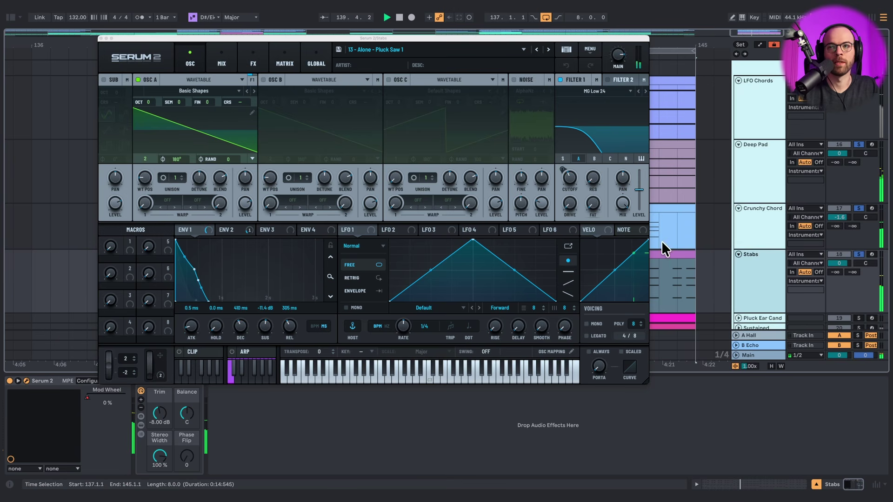
Play the Crunchy Chords track in solo with its device chain in view, and inspect the Stabs' Serum 2 patch and envelopes.
{"action": "left_click", "coordinate": [766, 214]}
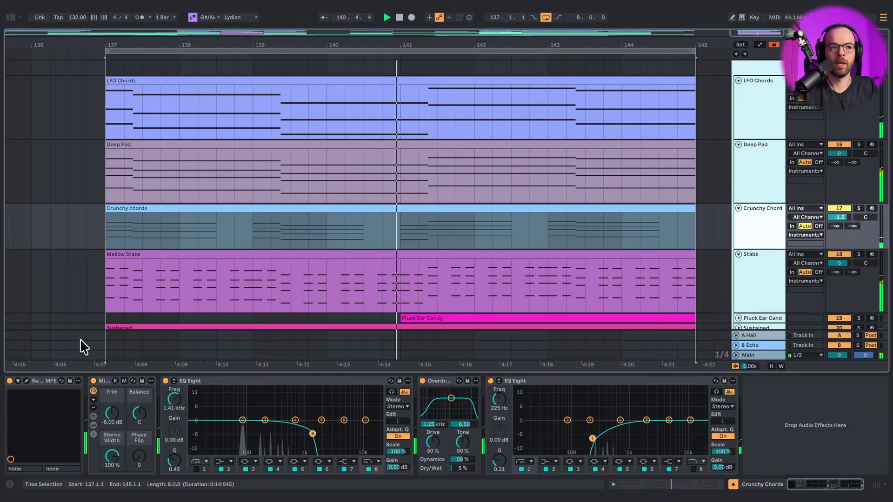
{"action": "left_click", "coordinate": [27, 382]}
{"action": "left_click", "coordinate": [27, 383]}
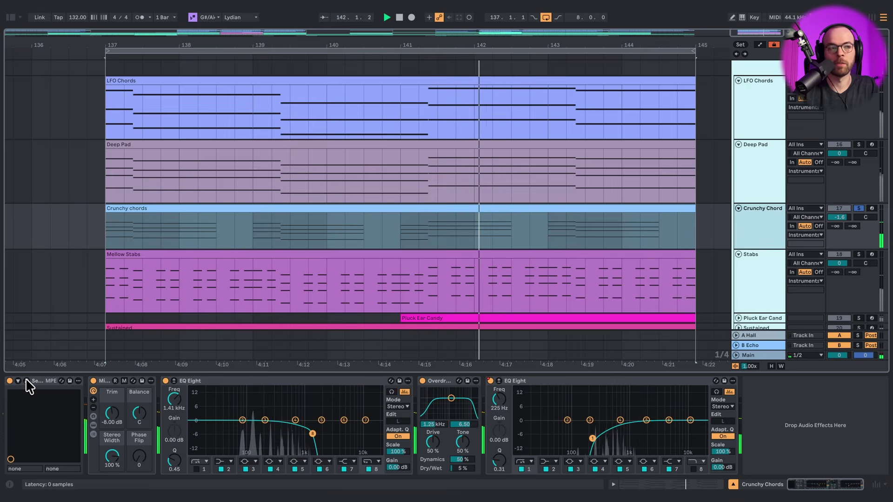
{"action": "left_click", "coordinate": [745, 289]}
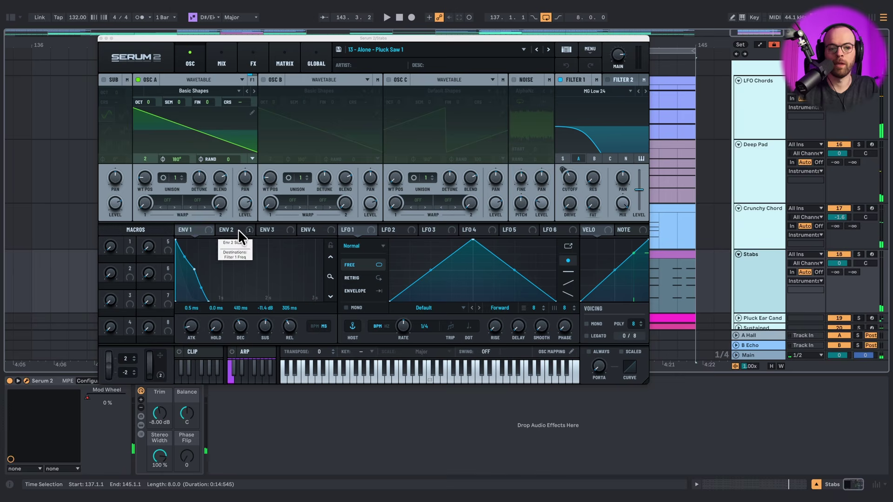
Play the Pluck Ear Candy clip from 141.3.1 and view its Serum 2 patch.
{"action": "left_click", "coordinate": [702, 289]}
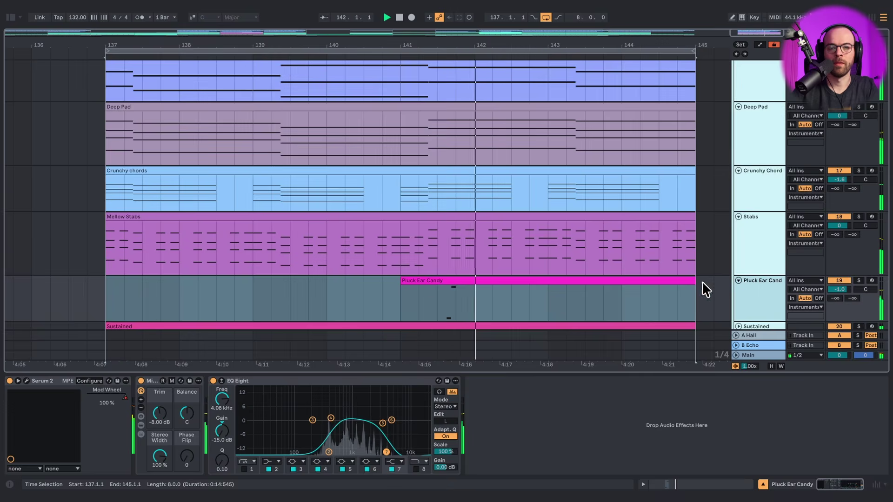
{"action": "left_click", "coordinate": [434, 298]}
{"action": "key", "text": "space"}
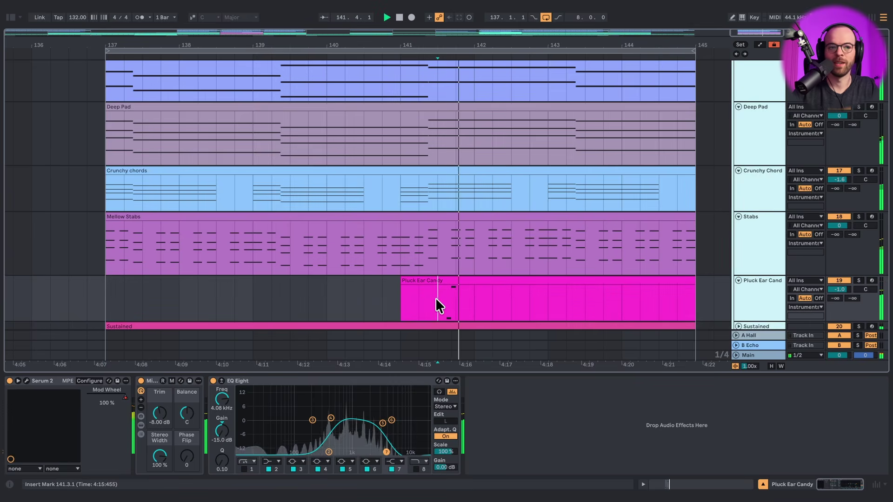
{"action": "left_click", "coordinate": [26, 382]}
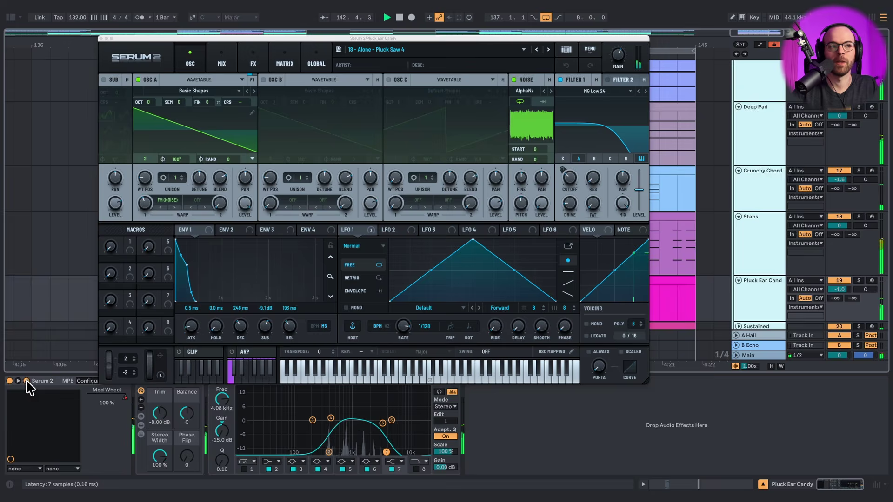
{"action": "left_click", "coordinate": [26, 382]}
{"action": "left_click", "coordinate": [312, 250]}
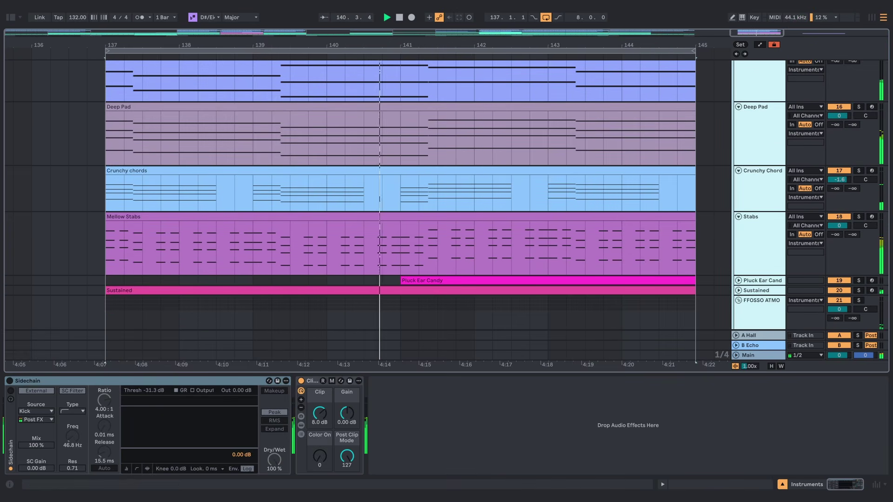
Unfold the Pluck Ear Candy and Sustained tracks to show the notes in their clips.
{"action": "left_click", "coordinate": [755, 278]}
{"action": "left_click", "coordinate": [757, 278]}
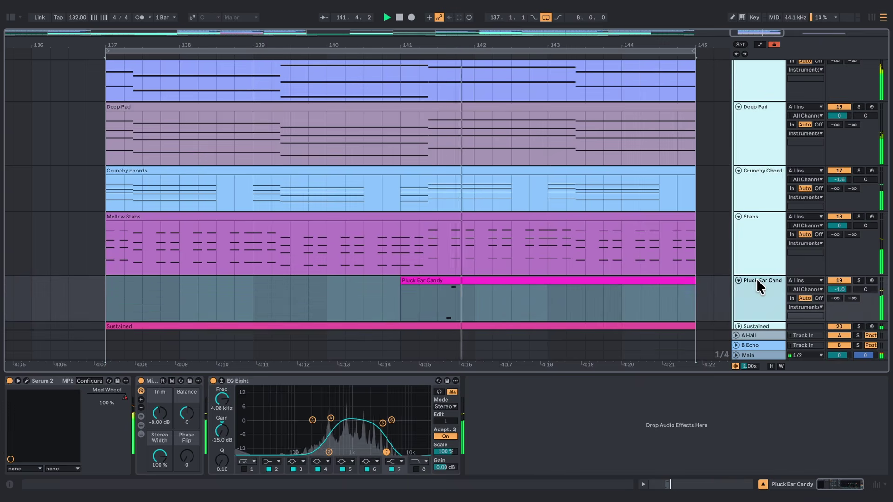
{"action": "left_click", "coordinate": [430, 300]}
{"action": "scroll", "coordinate": [431, 300], "scroll_direction": "down", "scroll_amount": 2}
{"action": "left_click", "coordinate": [738, 269]}
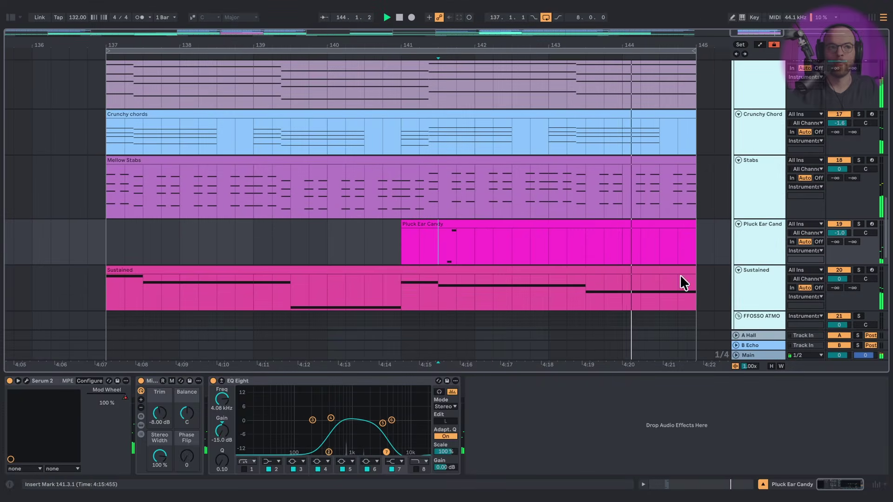
Play the Sustained clip in solo and examine its notes in the MIDI editor against the chord notes.
{"action": "left_click", "coordinate": [253, 269]}
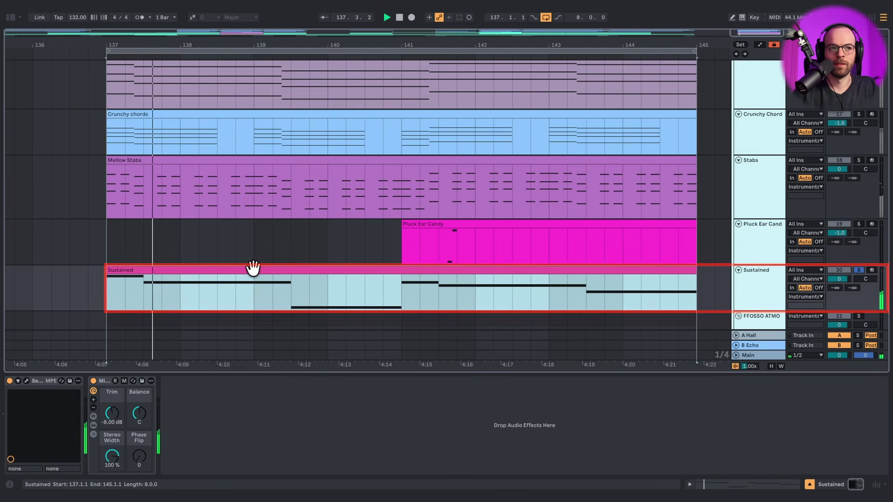
{"action": "double_click", "coordinate": [256, 268]}
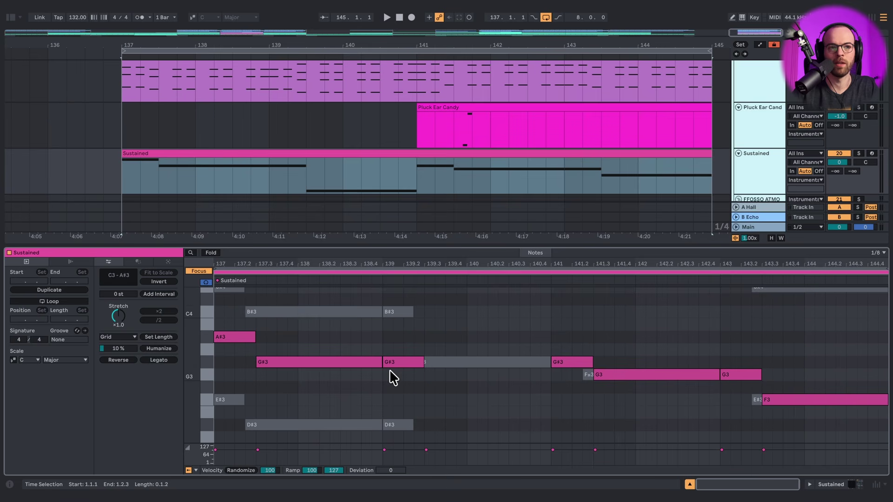
{"action": "scroll", "coordinate": [387, 370], "scroll_direction": "up", "scroll_amount": 3}
{"action": "scroll", "coordinate": [387, 370], "scroll_direction": "down", "scroll_amount": 5}
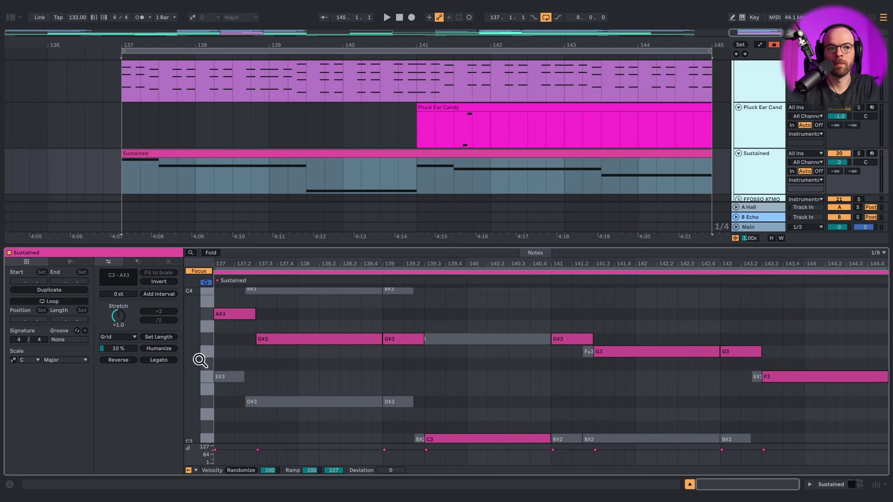
{"action": "left_click_drag", "start_coordinate": [200, 360], "coordinate": [198, 360]}
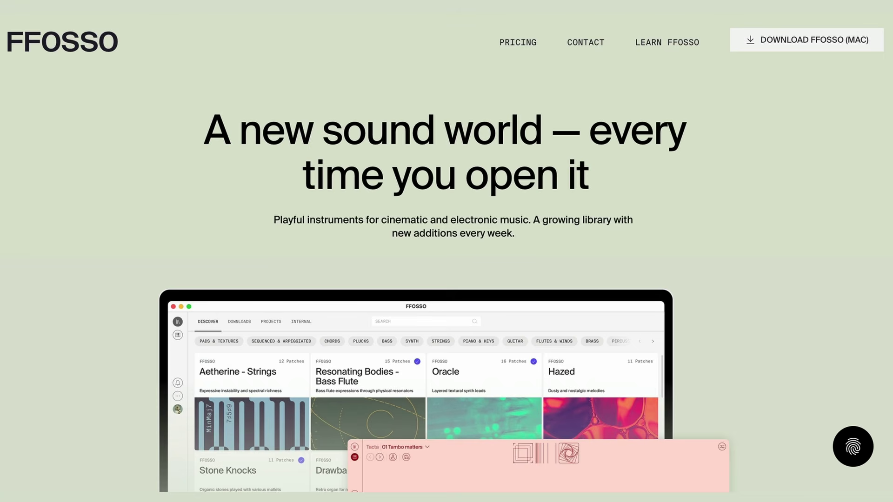
Switch to the FFOSSO website and browse its home page through the instrument library and modular design sections.
{"action": "scroll", "coordinate": [523, 245], "scroll_direction": "down", "scroll_amount": 15}
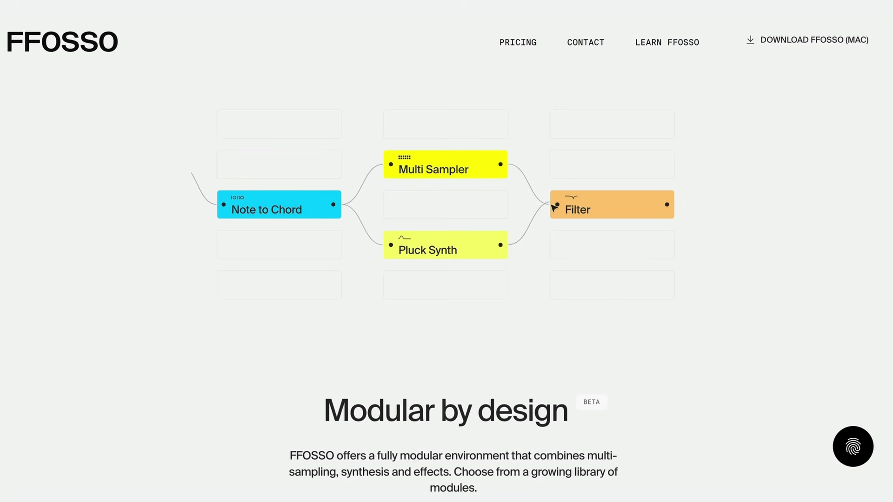
{"action": "scroll", "coordinate": [447, 268], "scroll_direction": "down", "scroll_amount": 5}
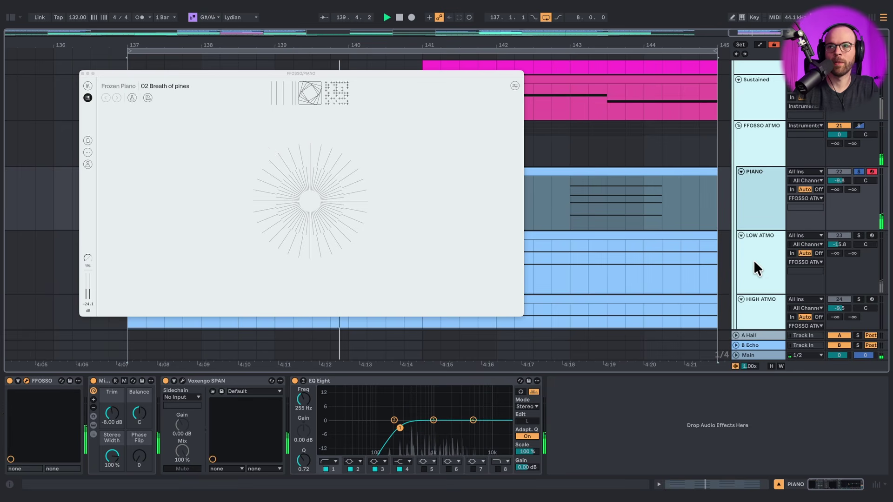
Back in Ableton Live, listen to the soloed FFOSSO ATMO group, then enable the Sidechain compressor on the Instruments group and start playback.
{"action": "left_click", "coordinate": [758, 159]}
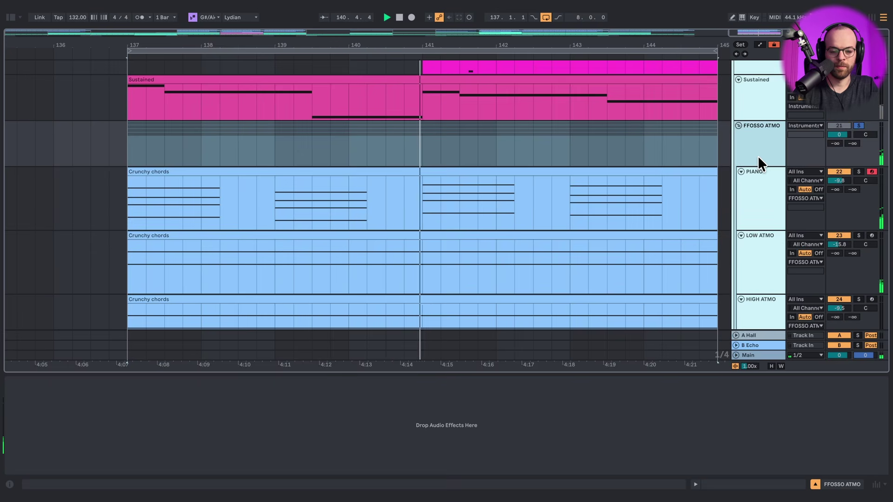
{"action": "scroll", "coordinate": [756, 182], "scroll_direction": "down", "scroll_amount": 3}
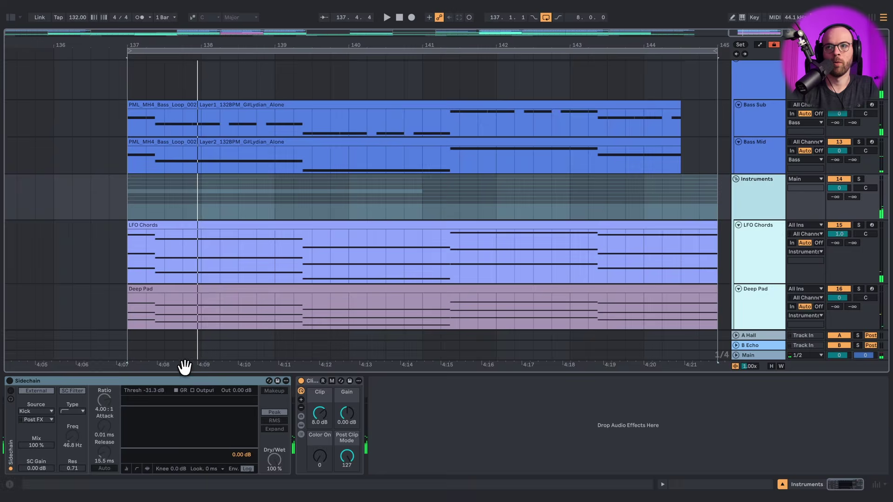
{"action": "key", "text": "space"}
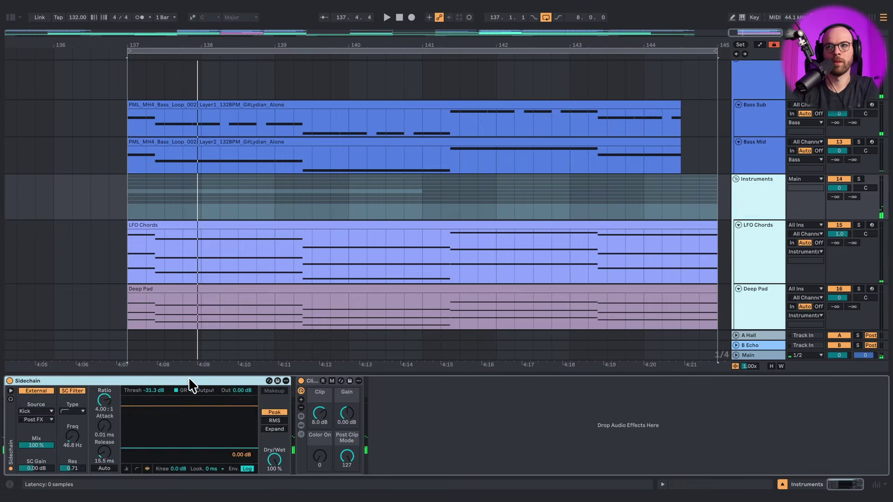
Mute and unmute the FFOSSO ATMO group during playback to compare the mix without and with it.
{"action": "scroll", "coordinate": [800, 198], "scroll_direction": "down", "scroll_amount": 10}
{"action": "scroll", "coordinate": [757, 222], "scroll_direction": "down", "scroll_amount": 3}
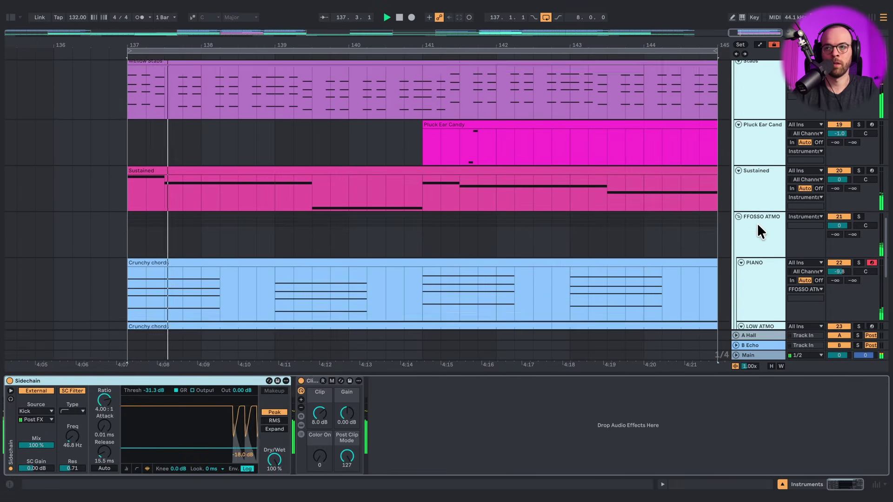
{"action": "left_click", "coordinate": [760, 210]}
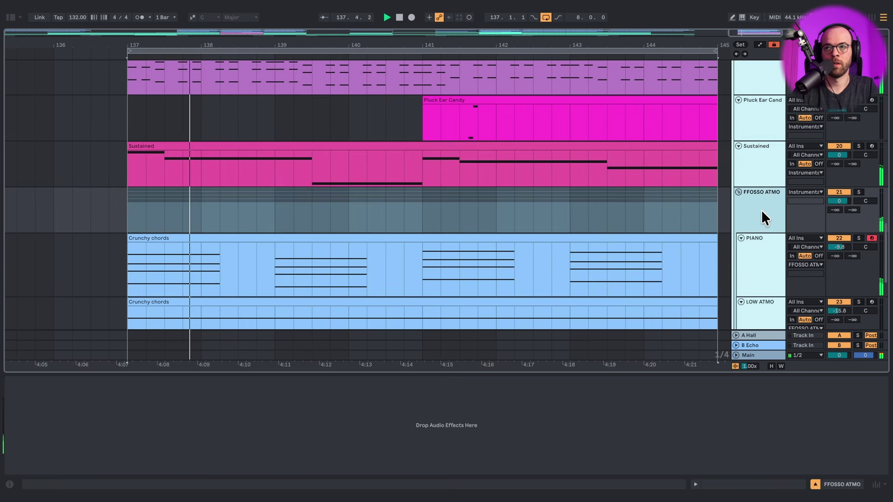
{"action": "left_click", "coordinate": [830, 192]}
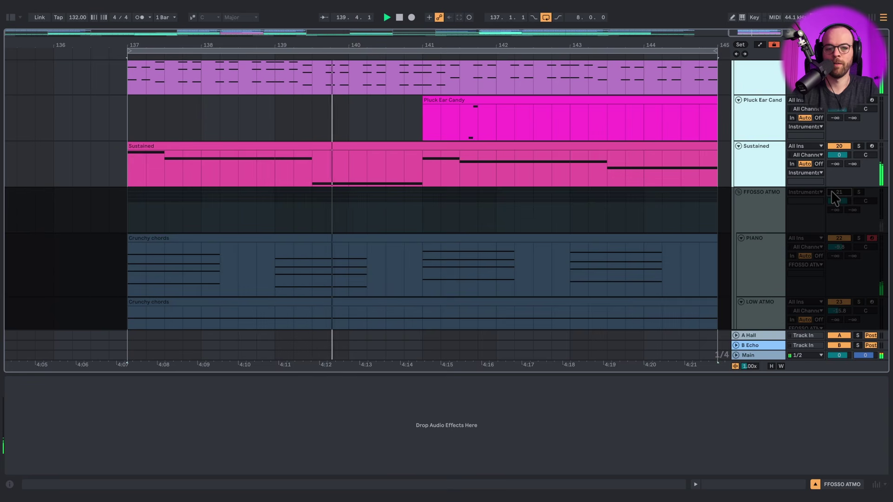
{"action": "left_click", "coordinate": [832, 192]}
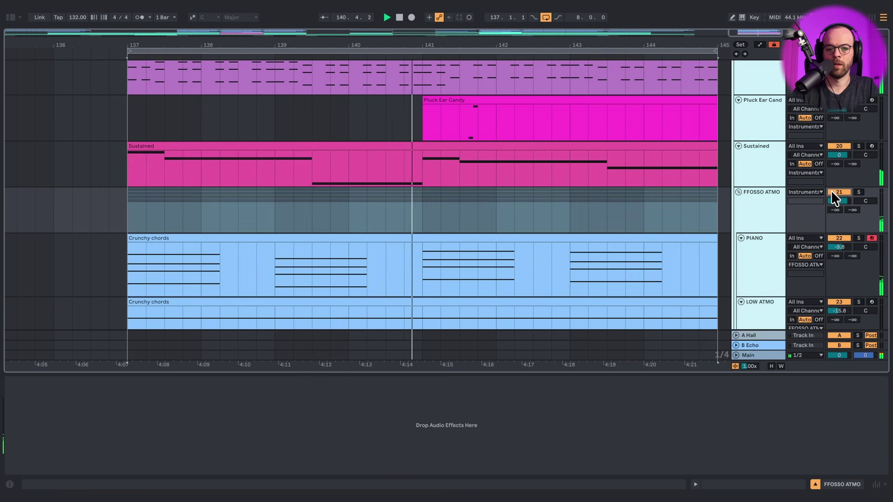